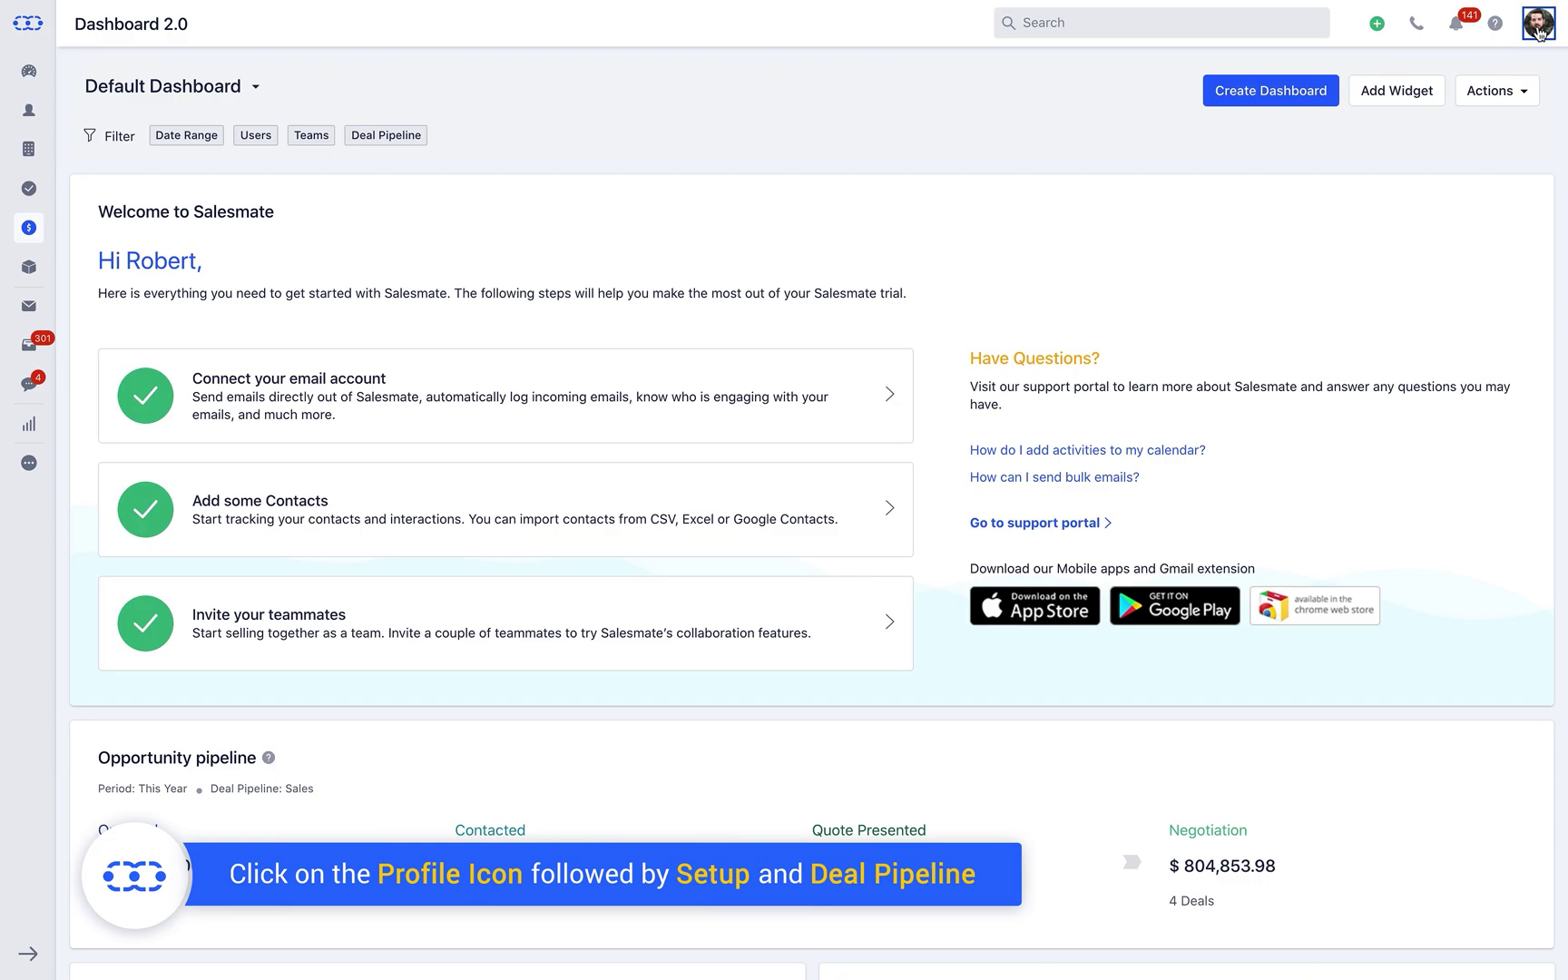
# In Setup > Deal Pipeline, let users set each Sales pipeline deal's probability manually, and save.
pyautogui.click(1540, 34)
pyautogui.click(1483, 132)
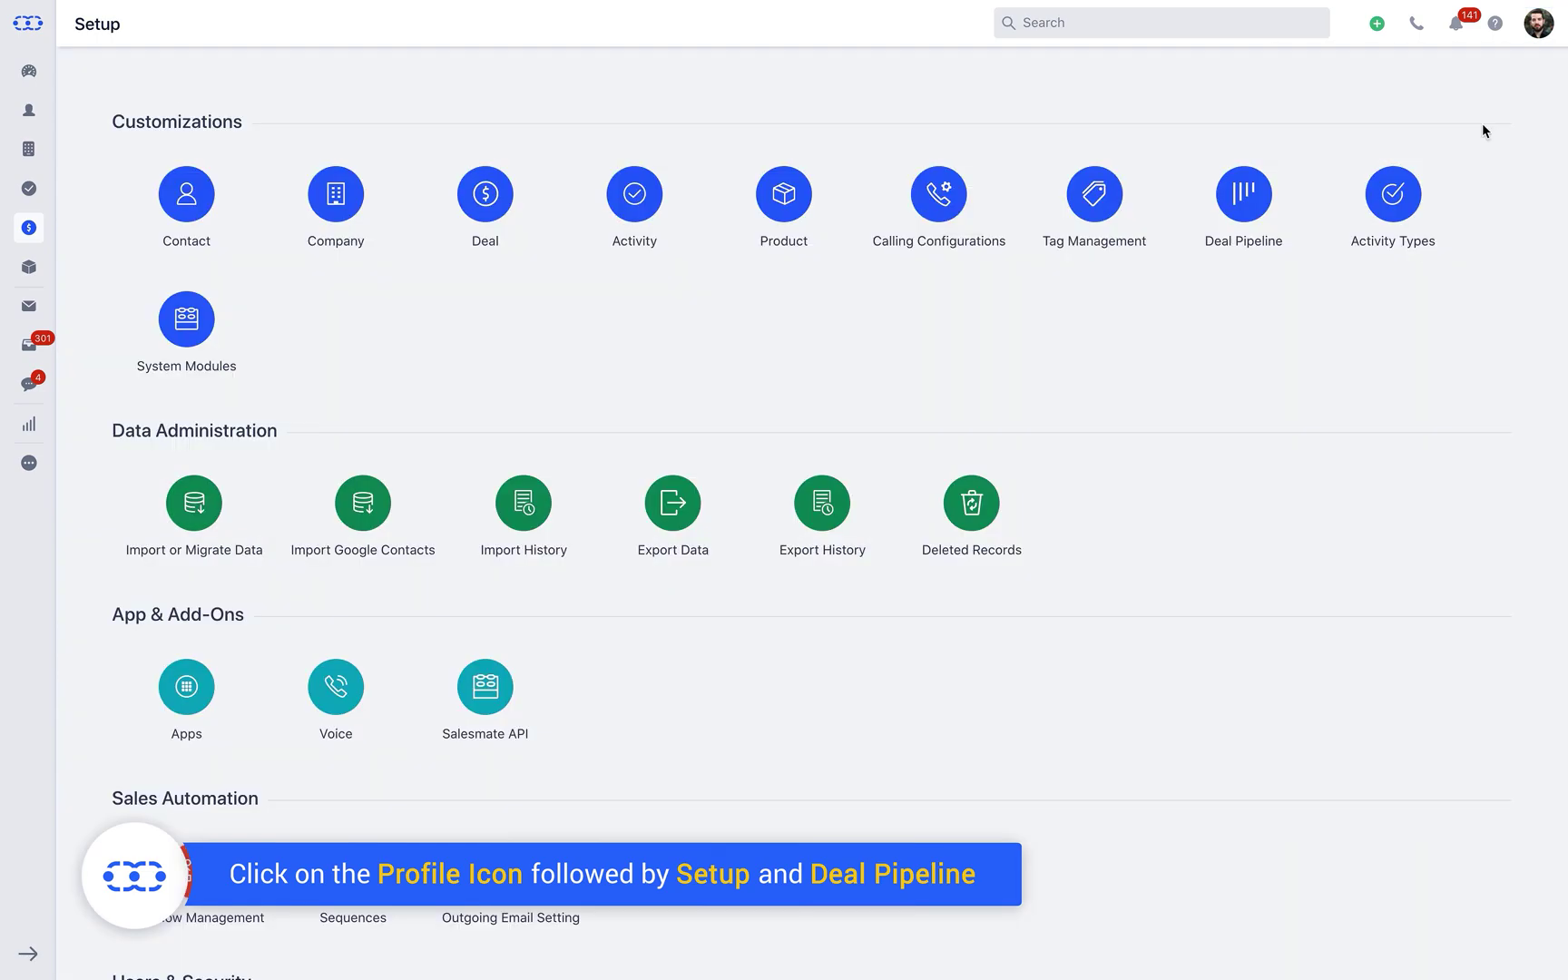
pyautogui.click(1260, 199)
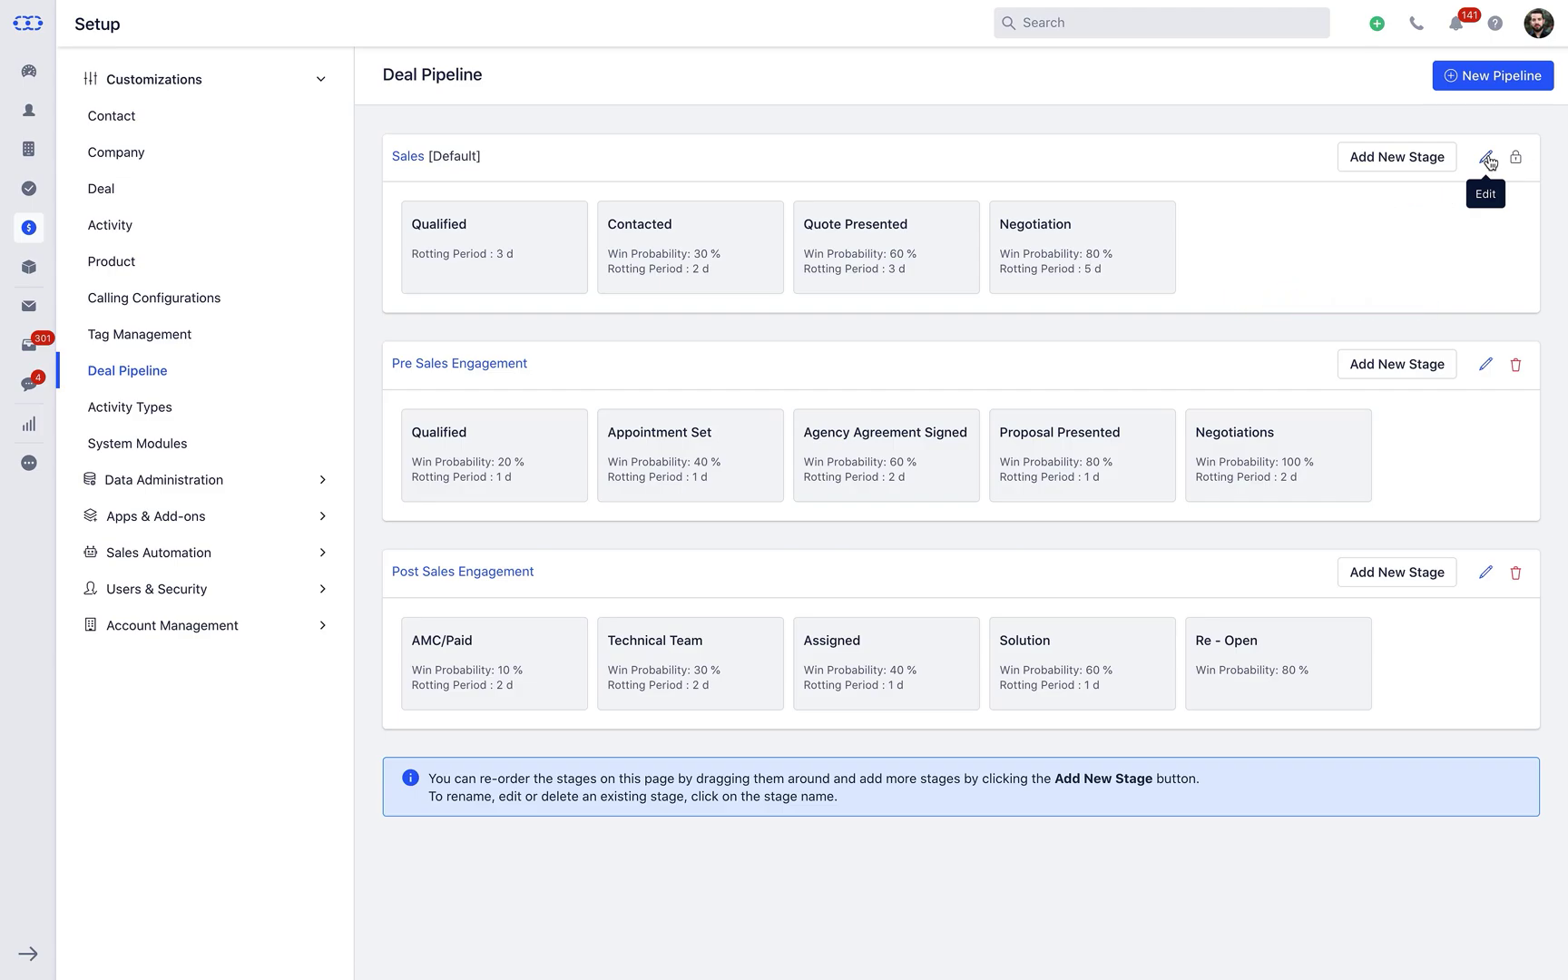
pyautogui.click(1487, 159)
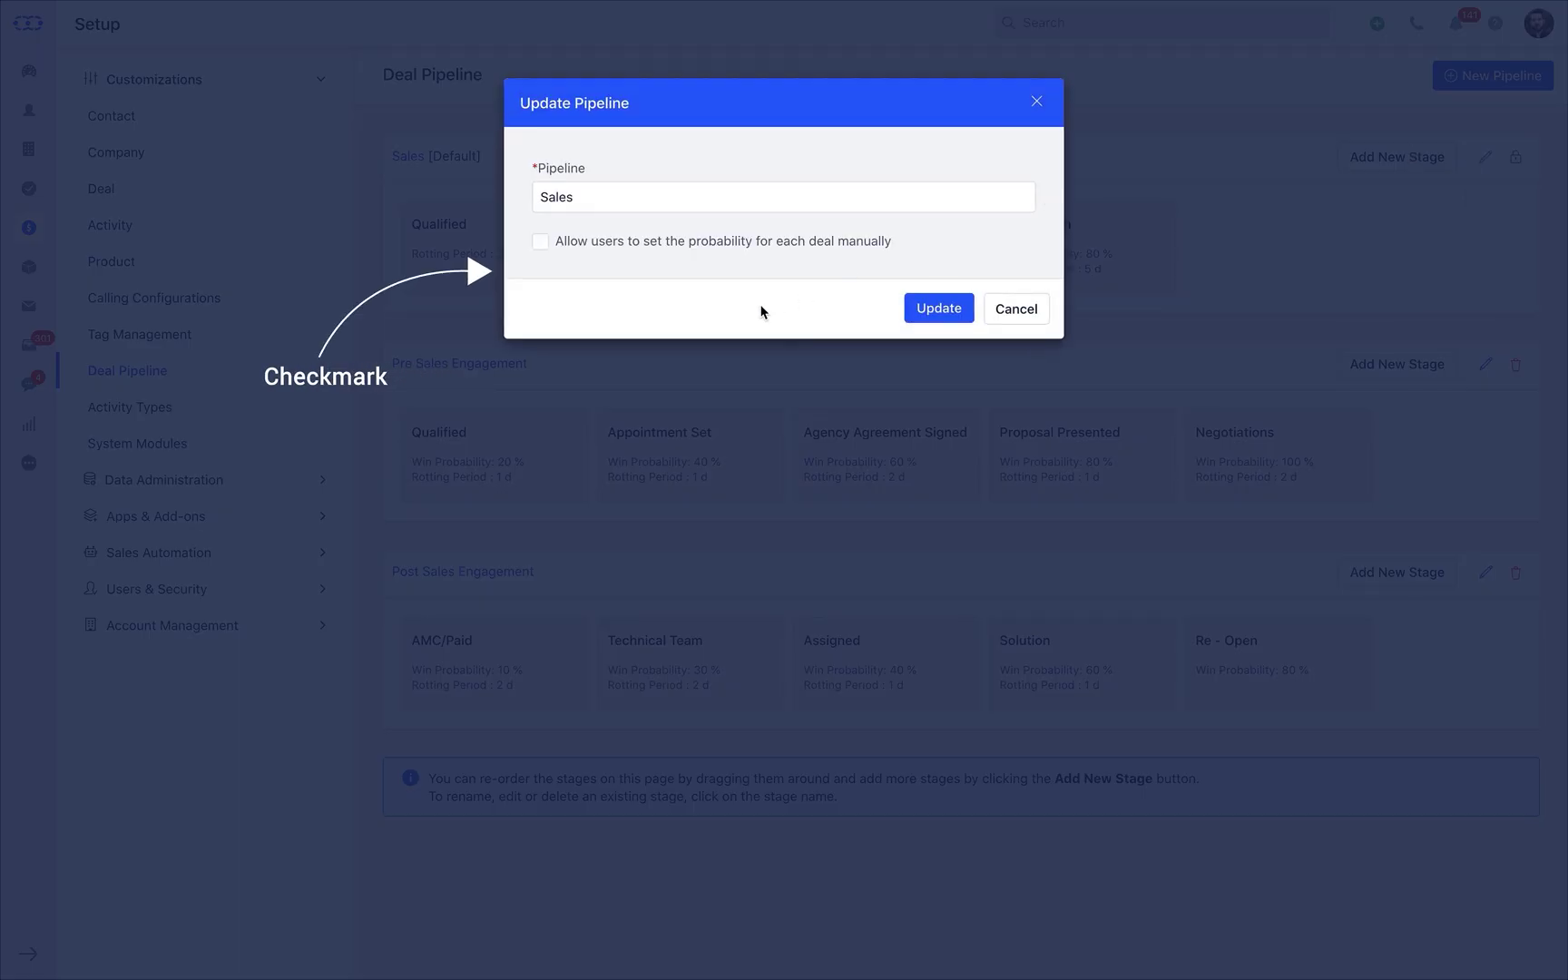
pyautogui.click(540, 243)
pyautogui.click(924, 309)
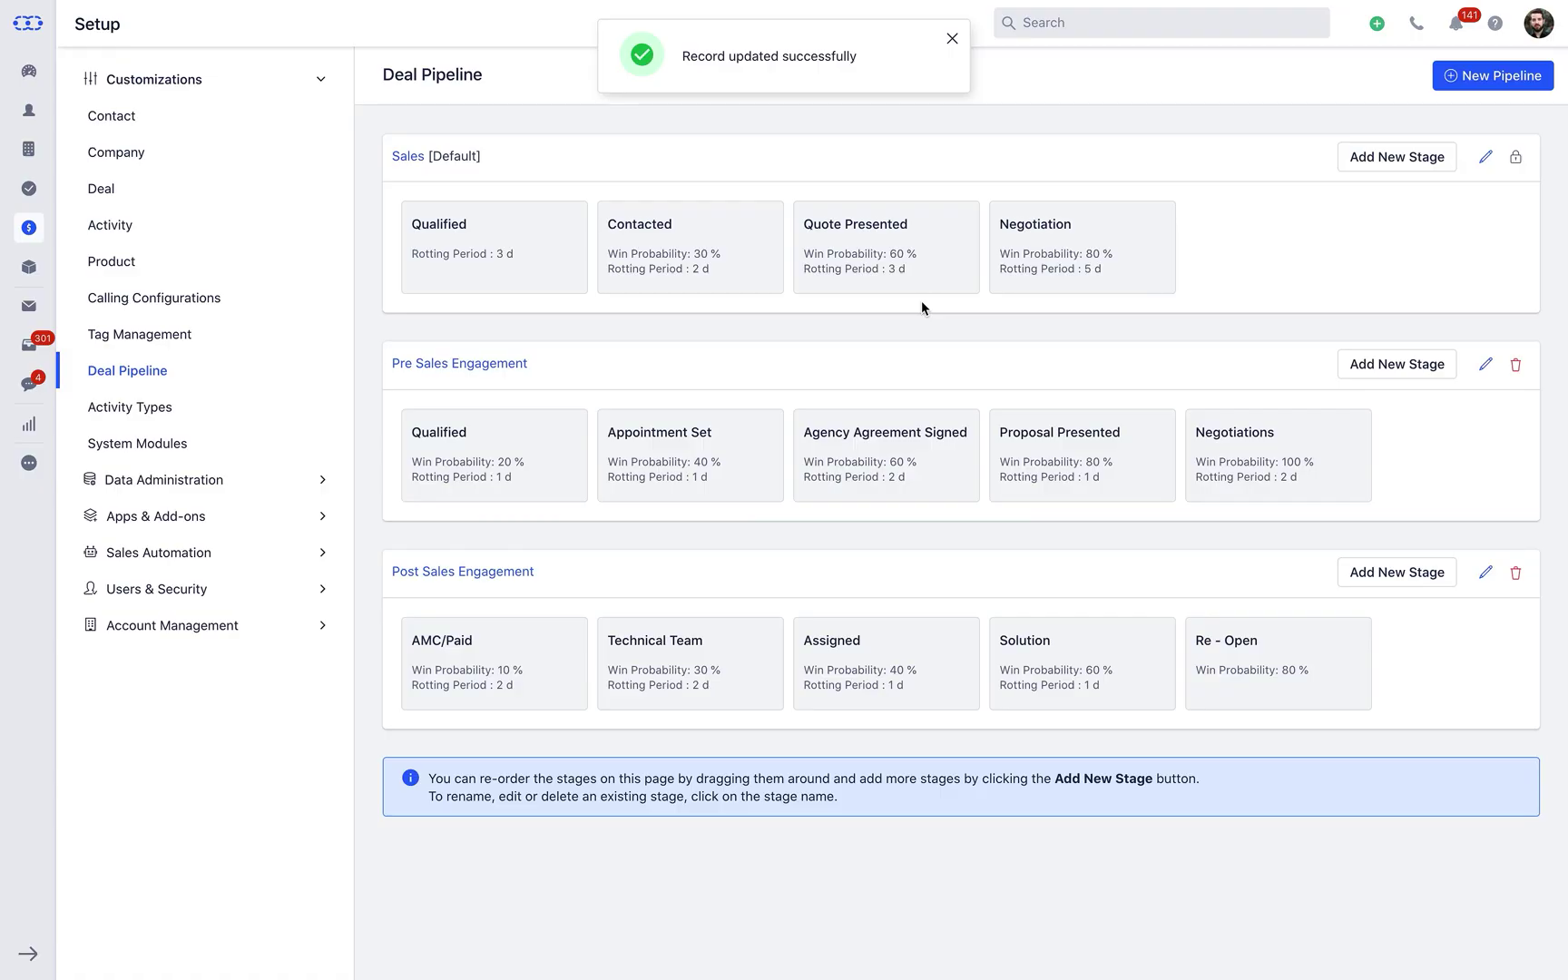
pyautogui.click(1495, 82)
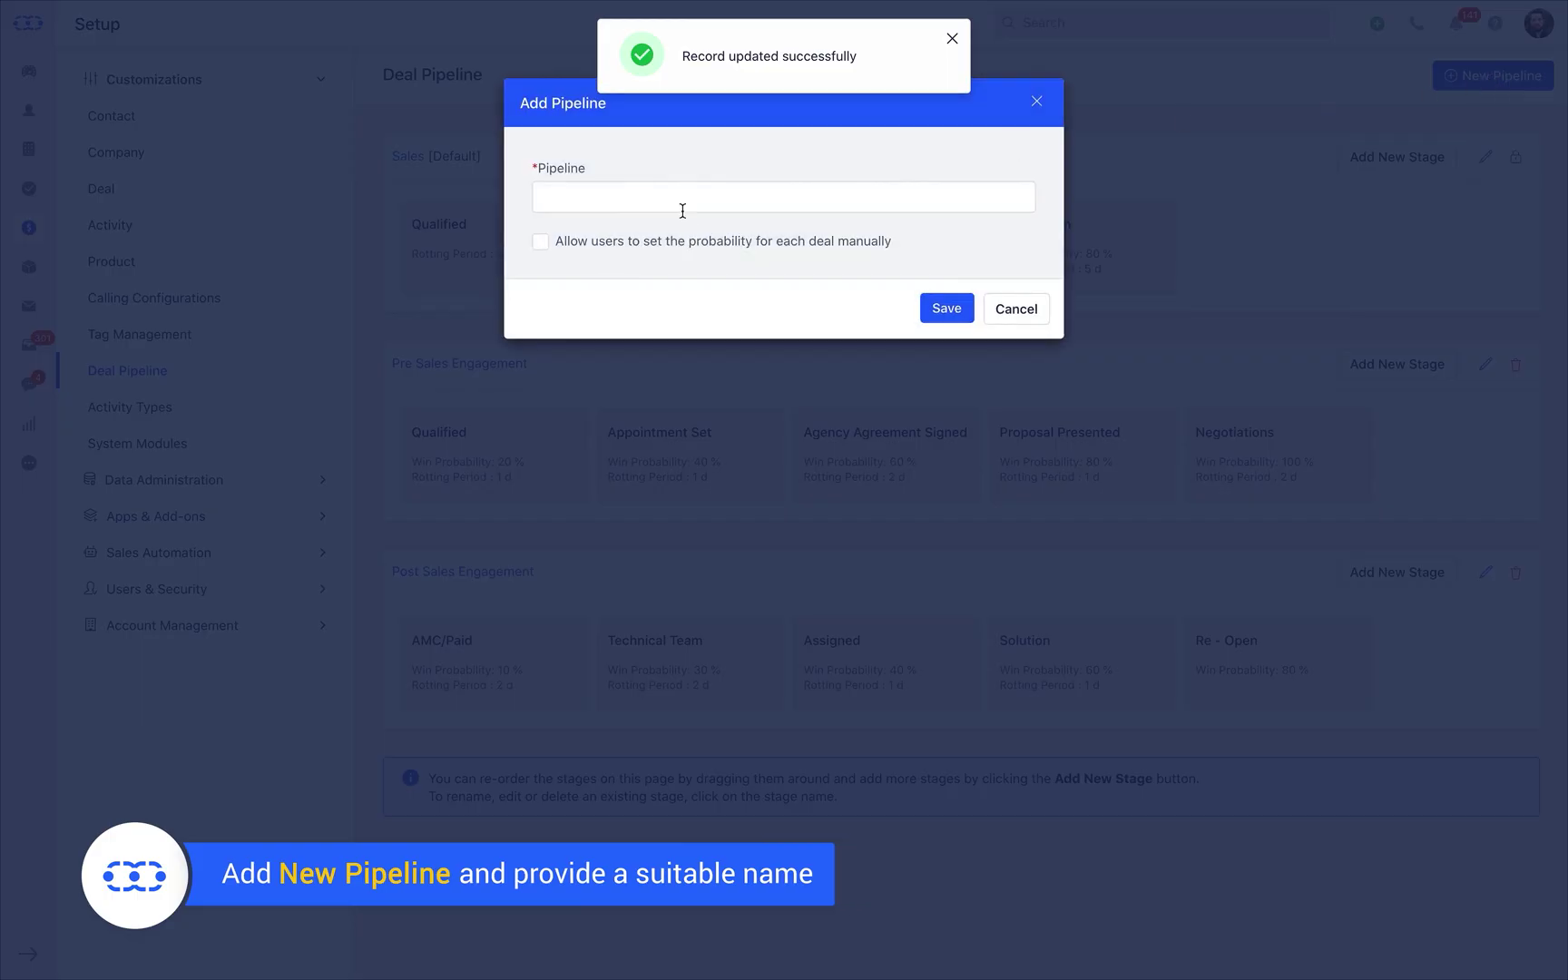
pyautogui.click(680, 200)
pyautogui.write('Pre Sales')
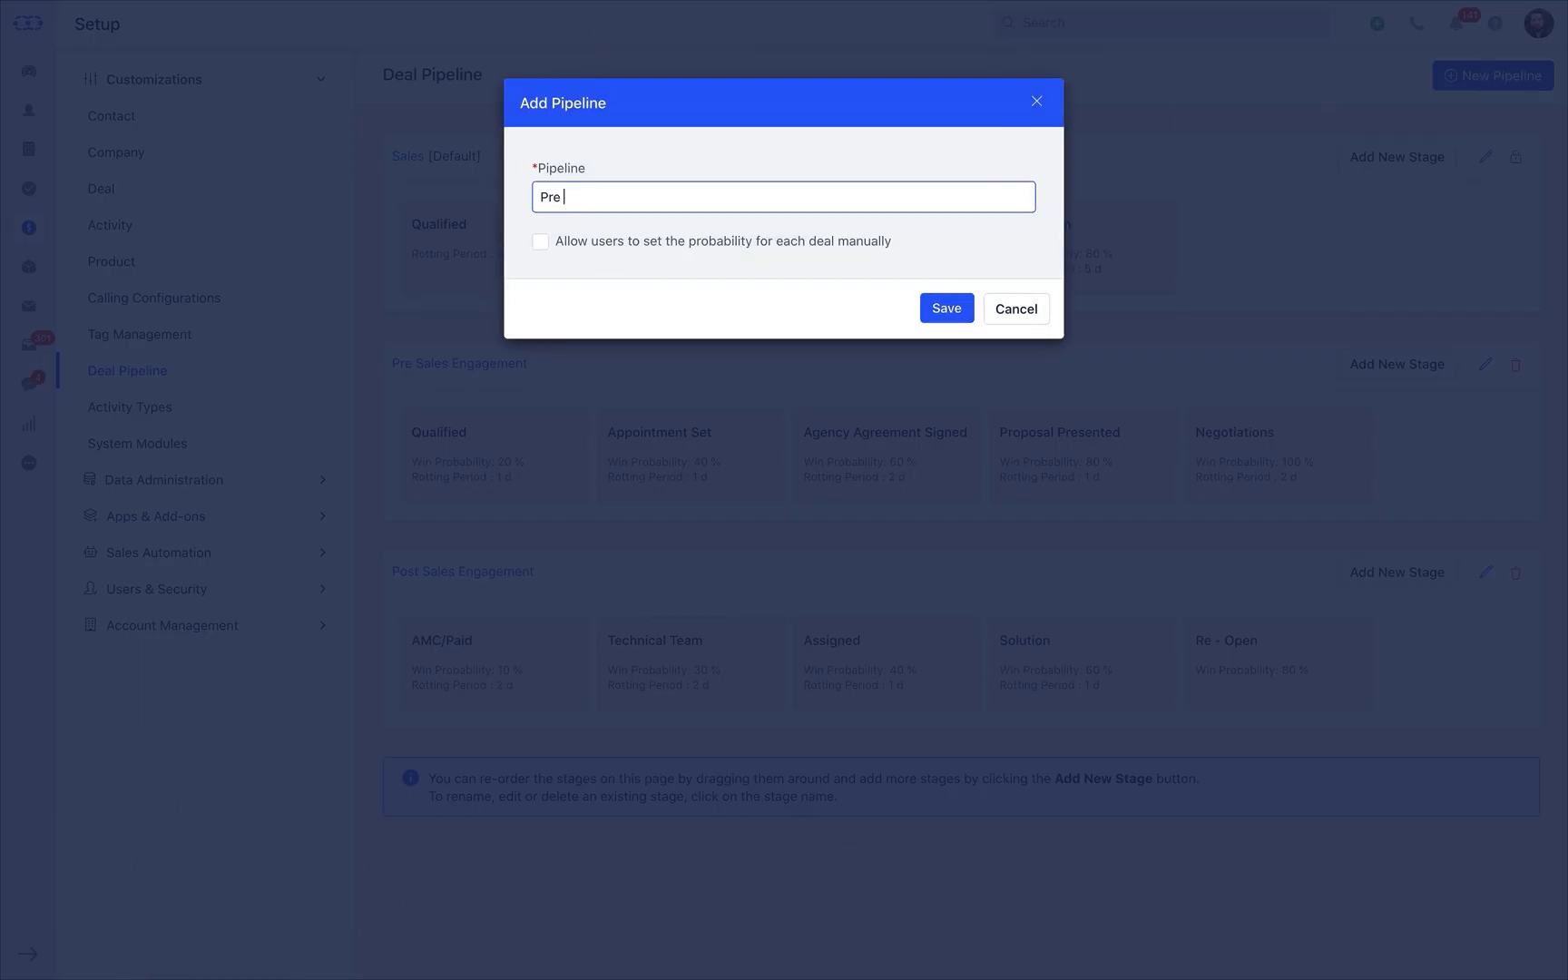
pyautogui.click(539, 242)
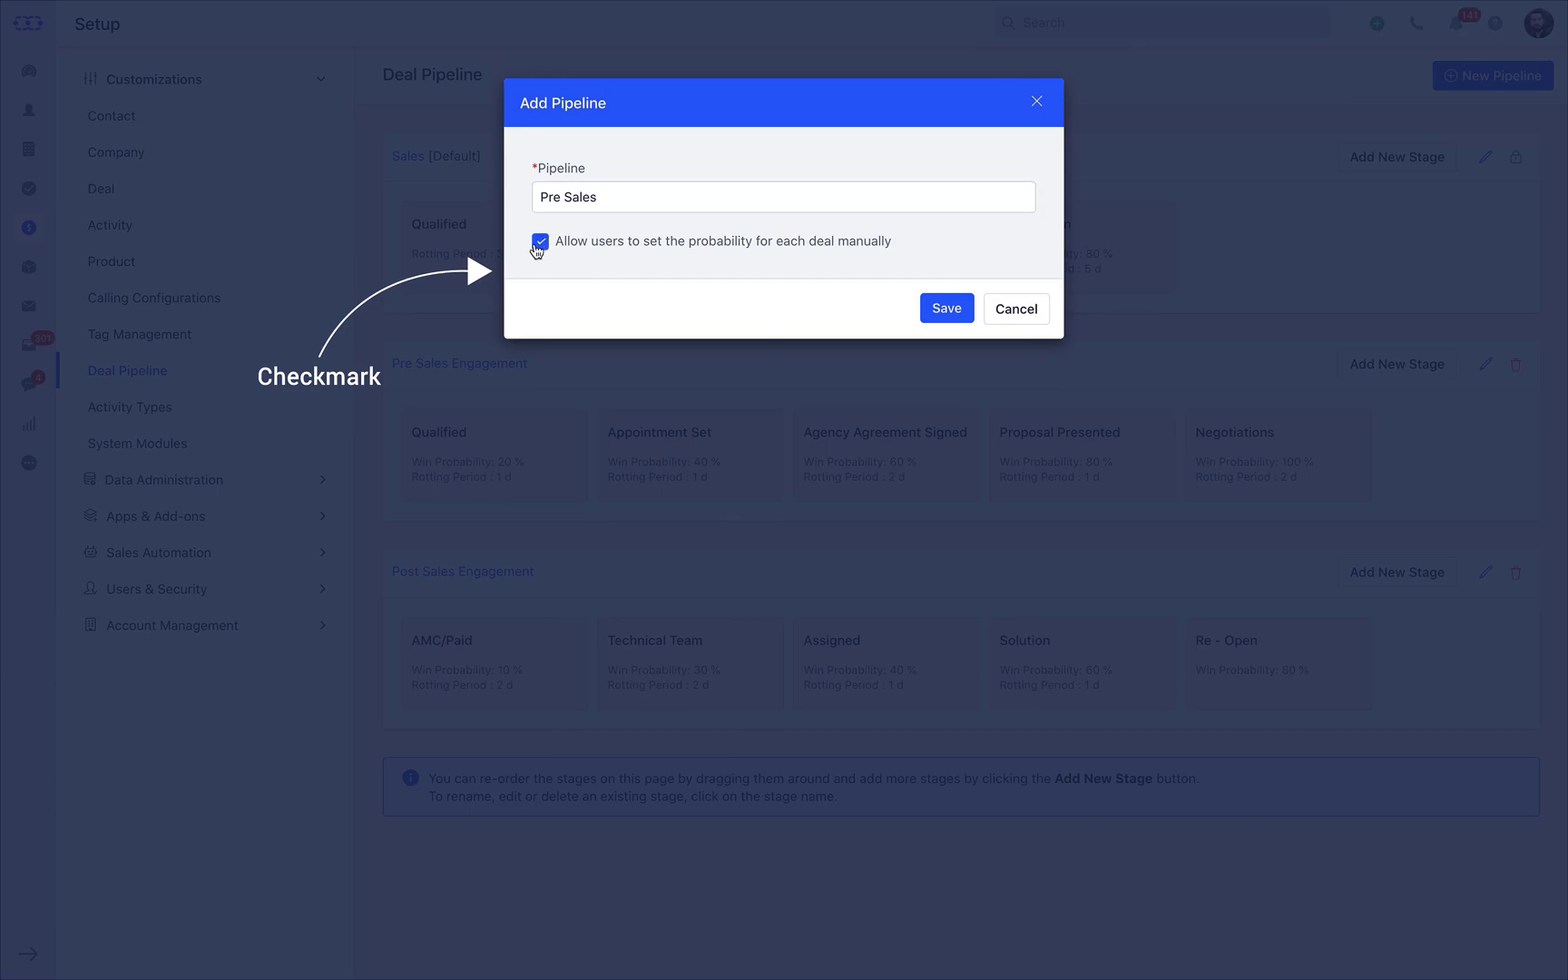
pyautogui.click(943, 309)
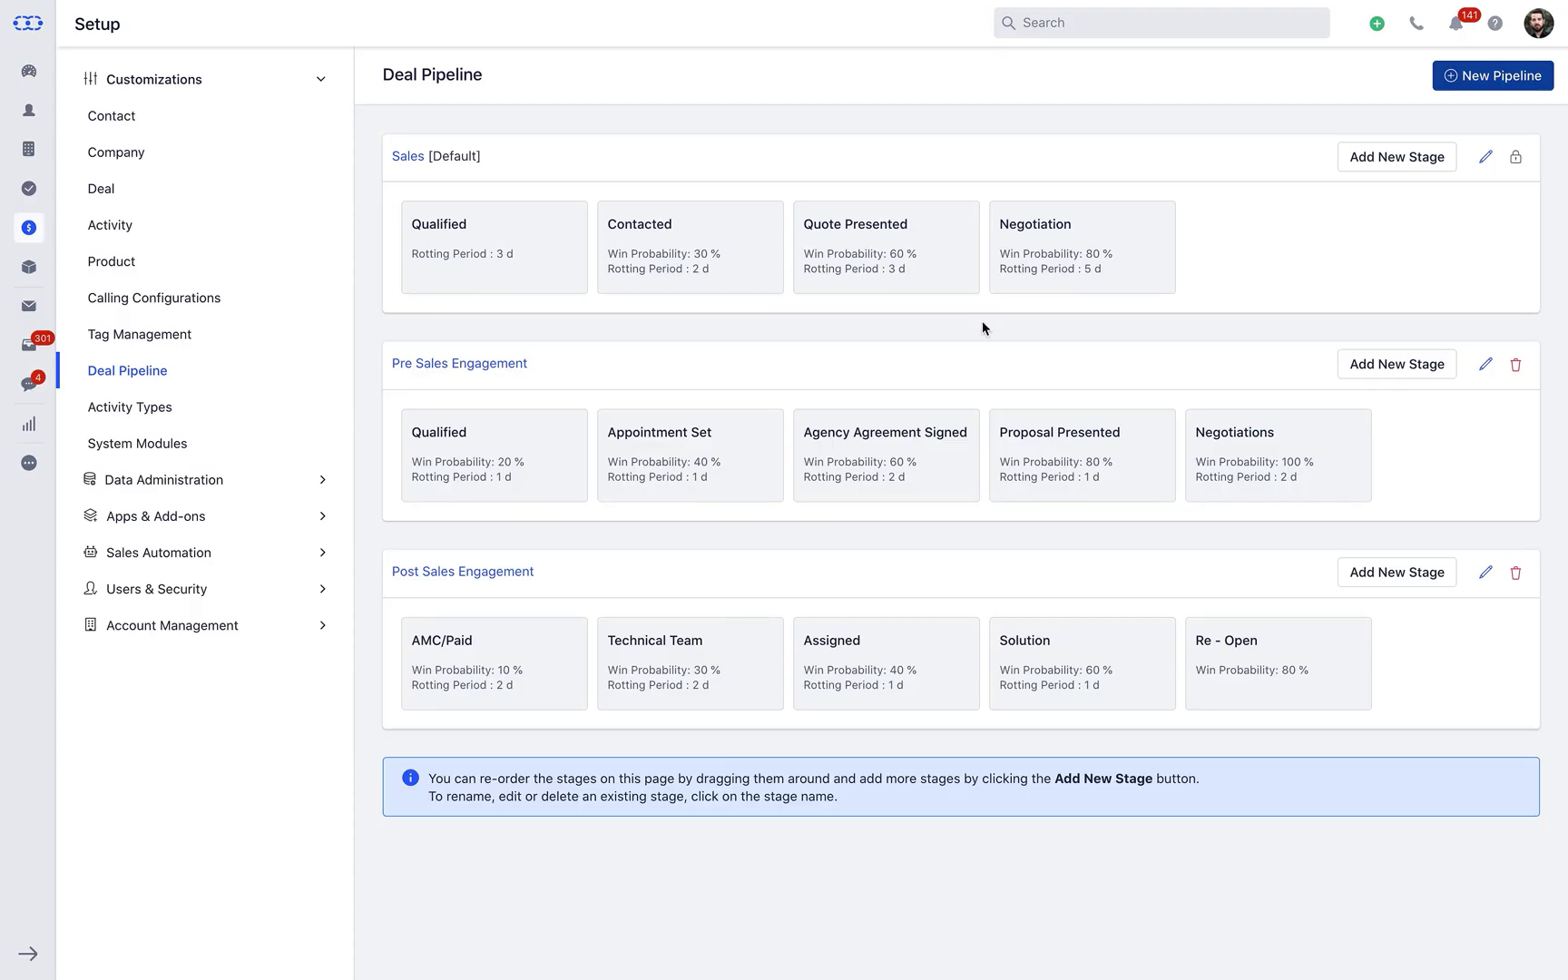
pyautogui.moveTo(523, 272)
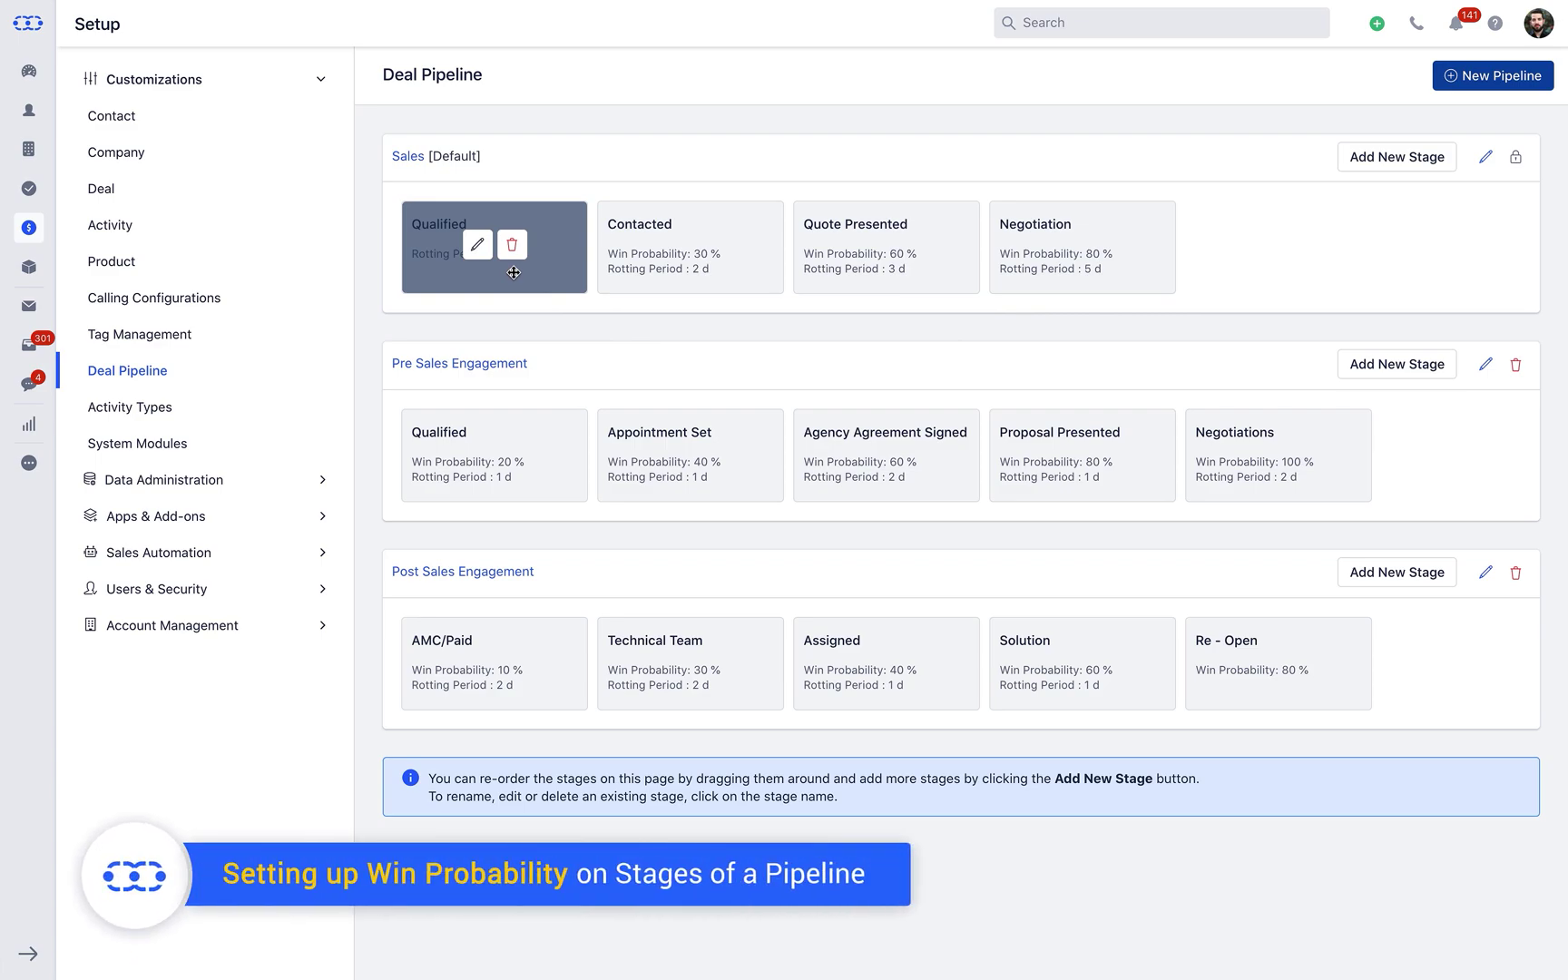
# Edit the Qualified stage to use a 10% win probability and update it.
pyautogui.click(514, 272)
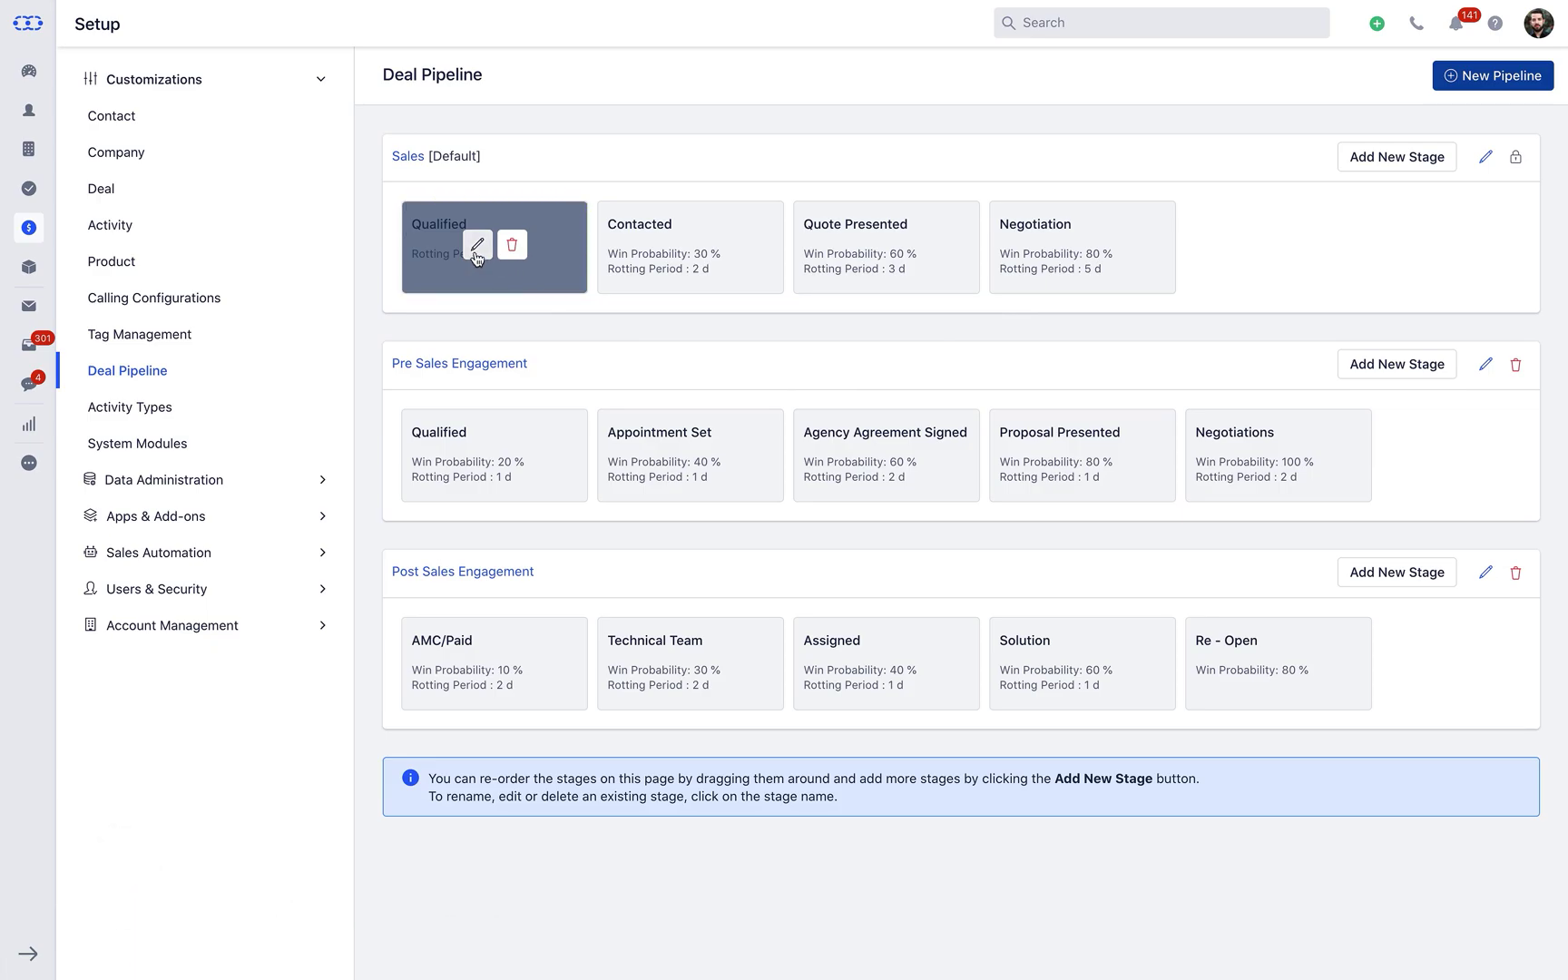
pyautogui.click(477, 245)
pyautogui.click(659, 272)
pyautogui.write('10')
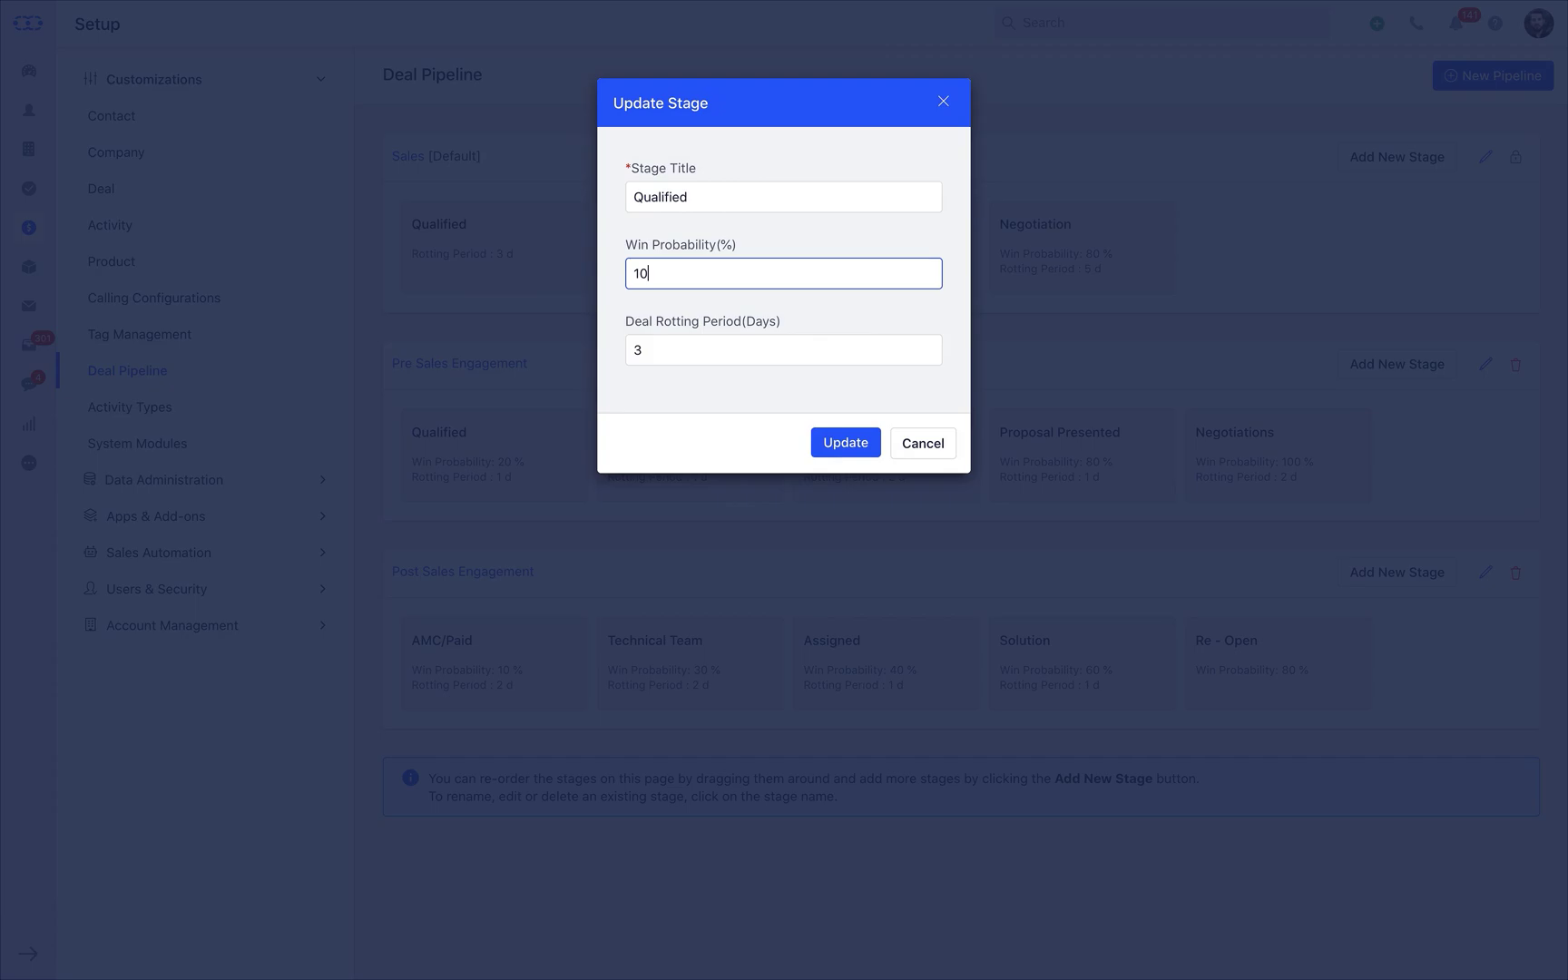
pyautogui.click(843, 443)
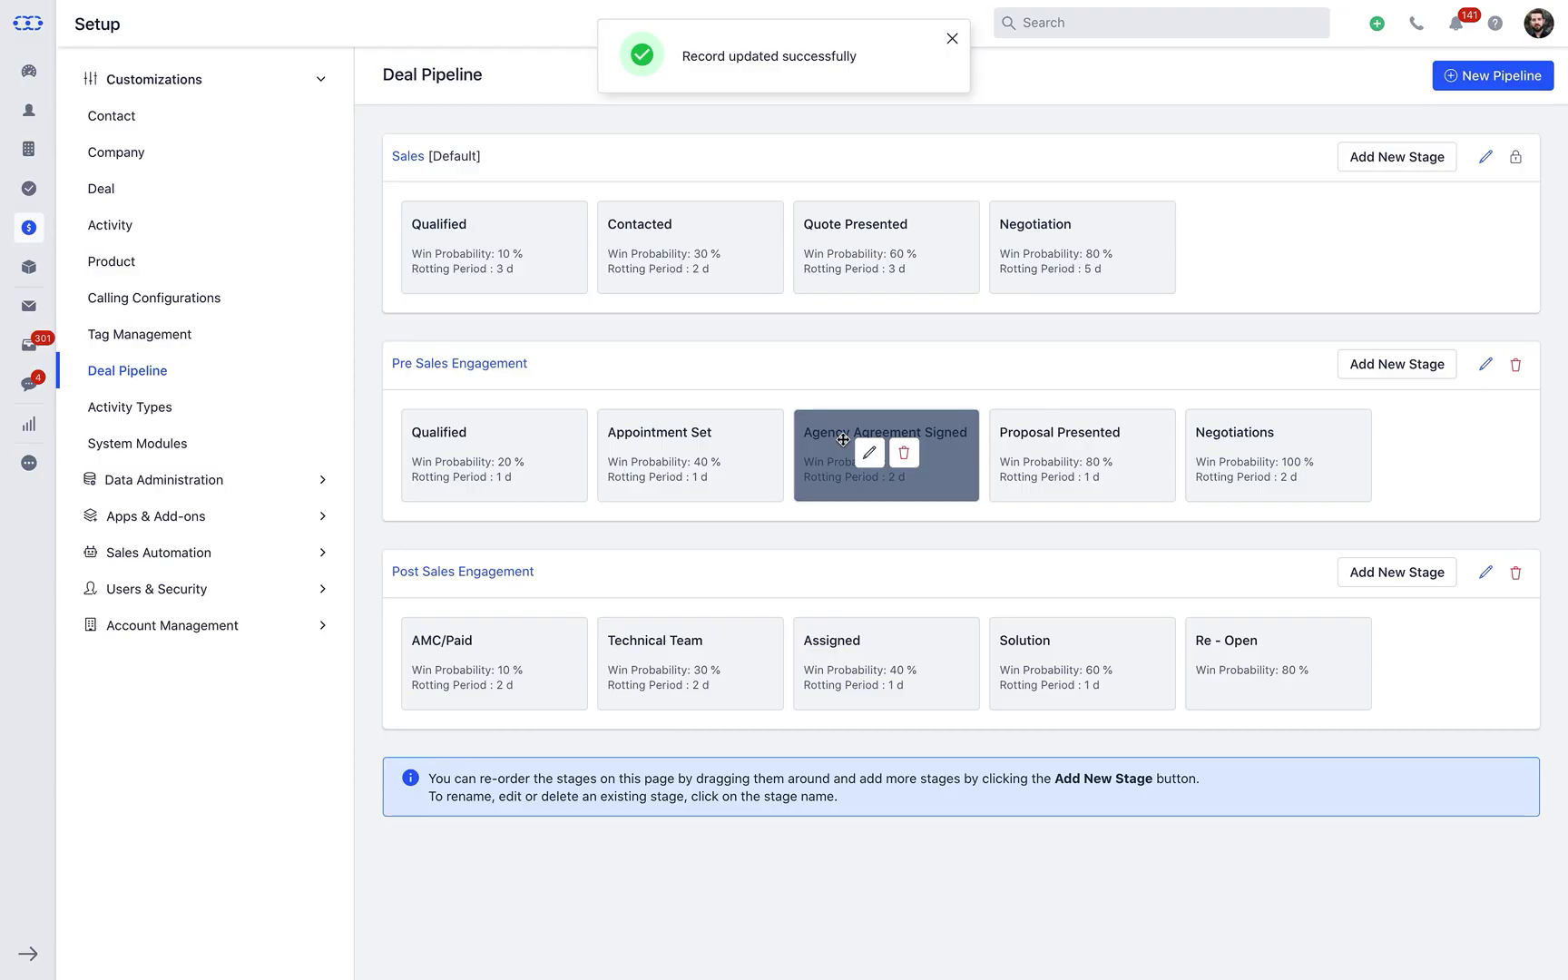
pyautogui.moveTo(709, 270)
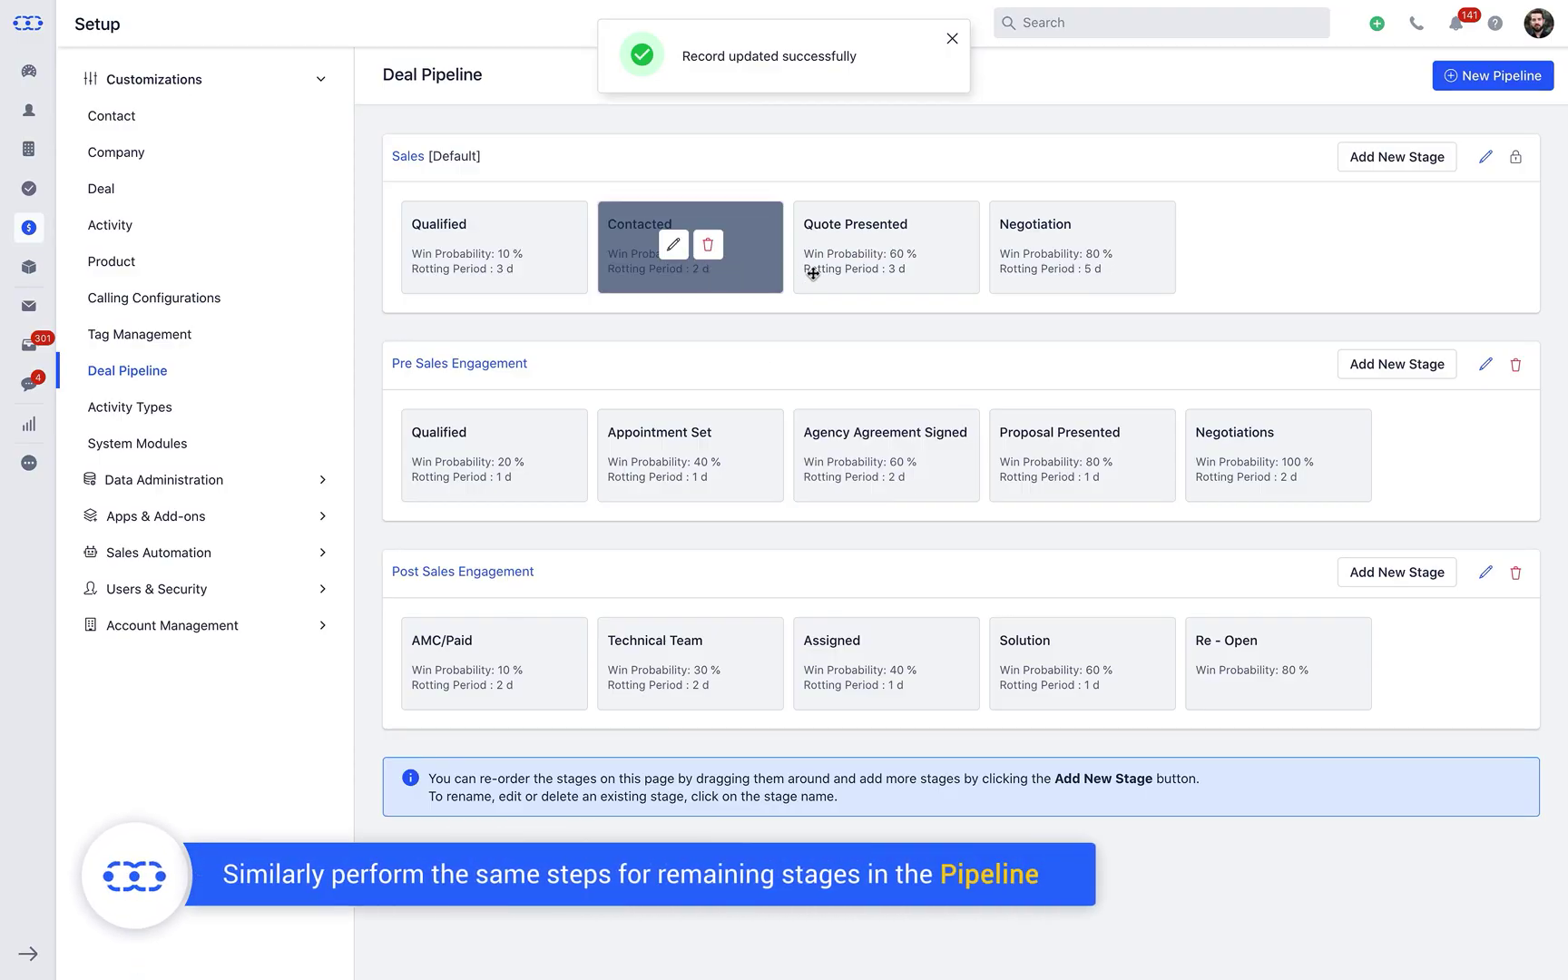
pyautogui.moveTo(855, 280)
pyautogui.moveTo(1016, 263)
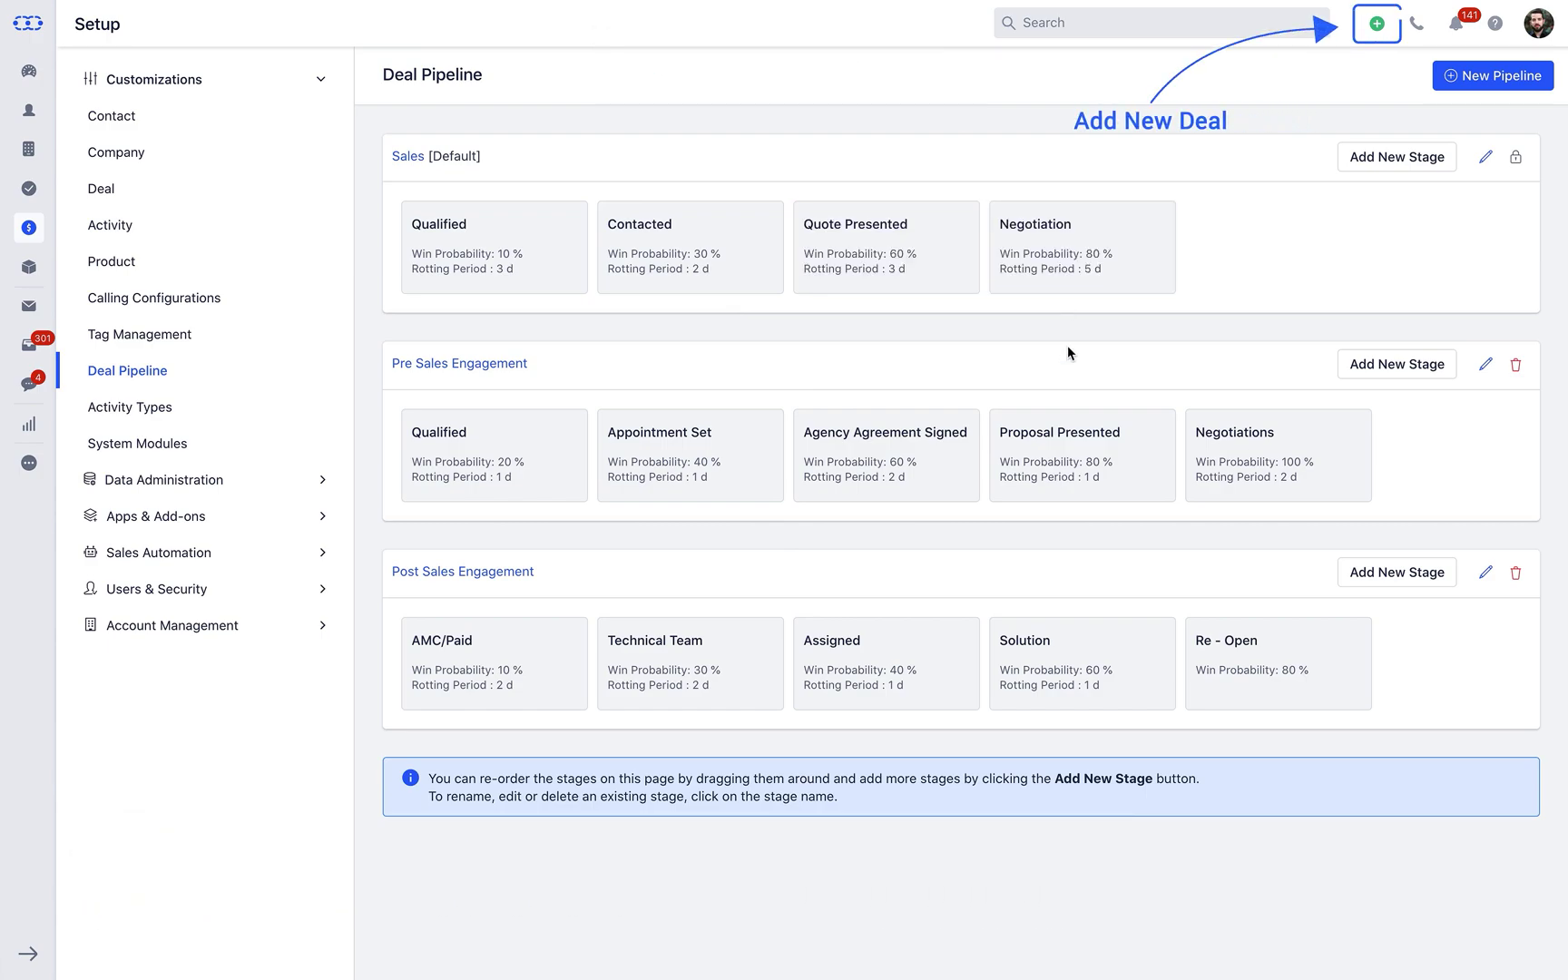
# Start a new deal titled 'Deal for iPhone' and link the matching contact.
pyautogui.click(1377, 24)
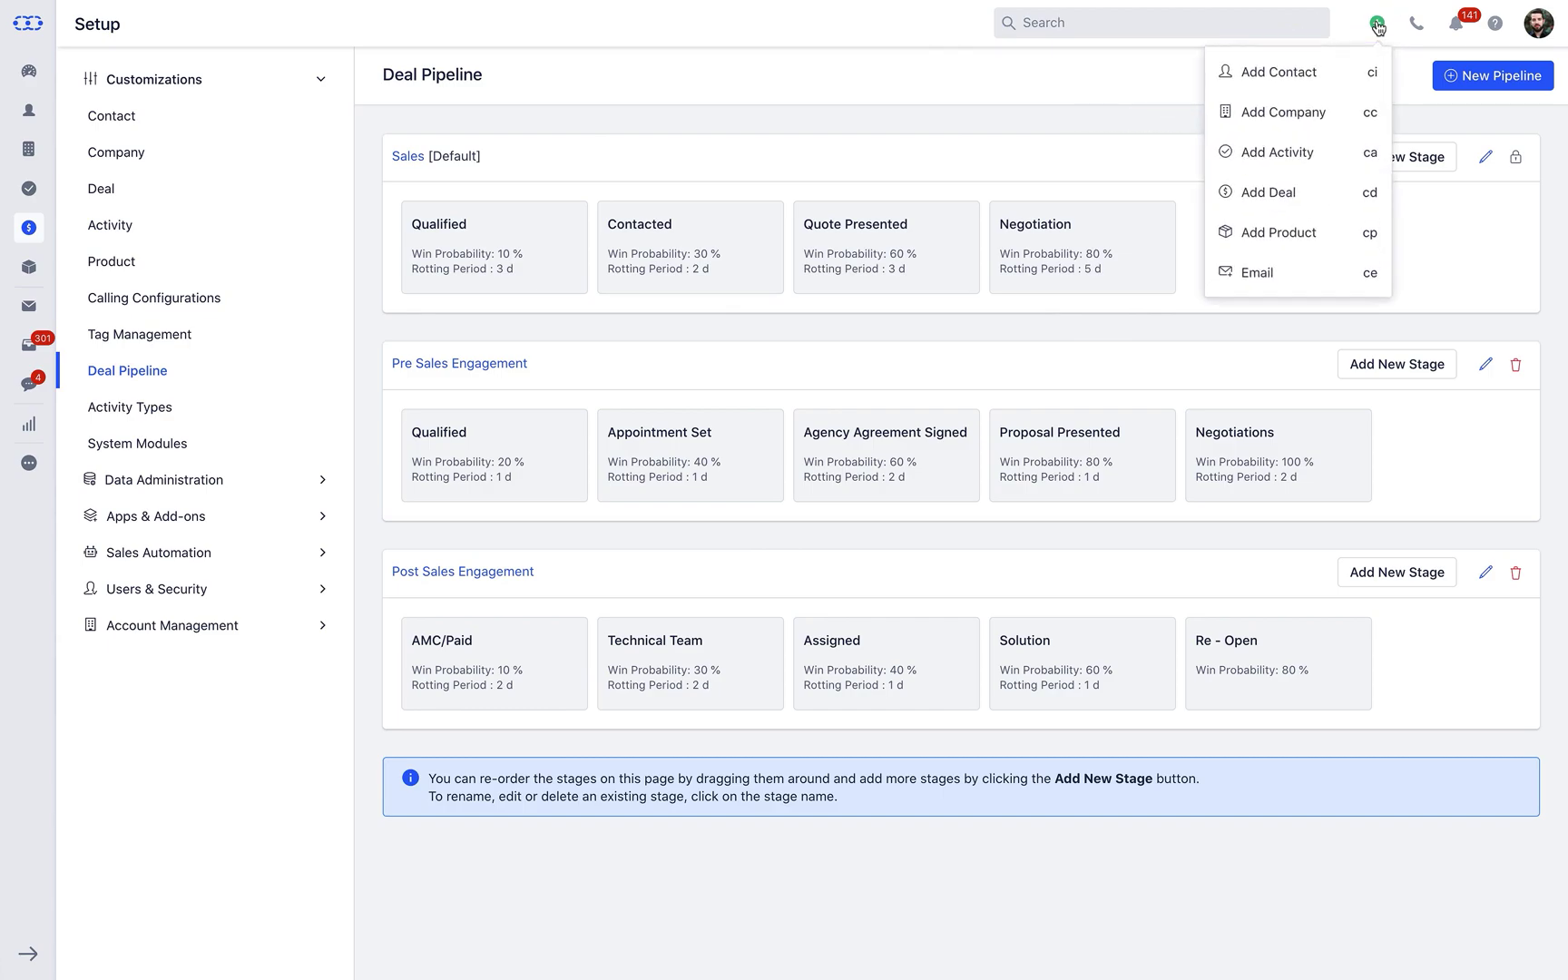
pyautogui.click(1295, 191)
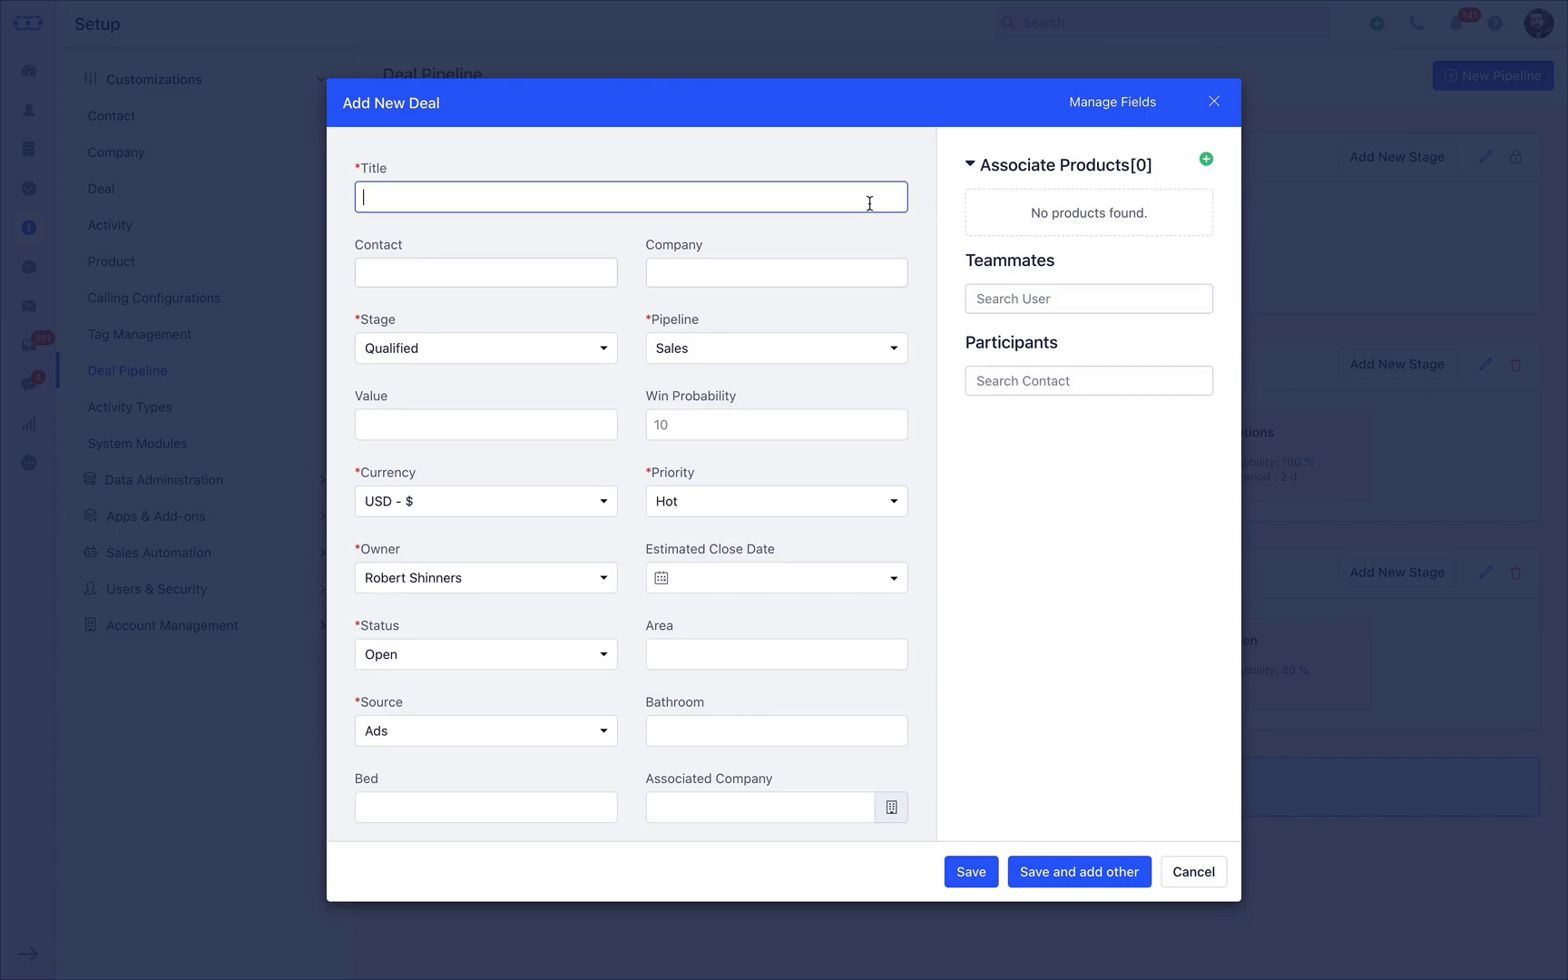
pyautogui.write('Deal for iPhone')
pyautogui.click(580, 275)
pyautogui.write('adelin')
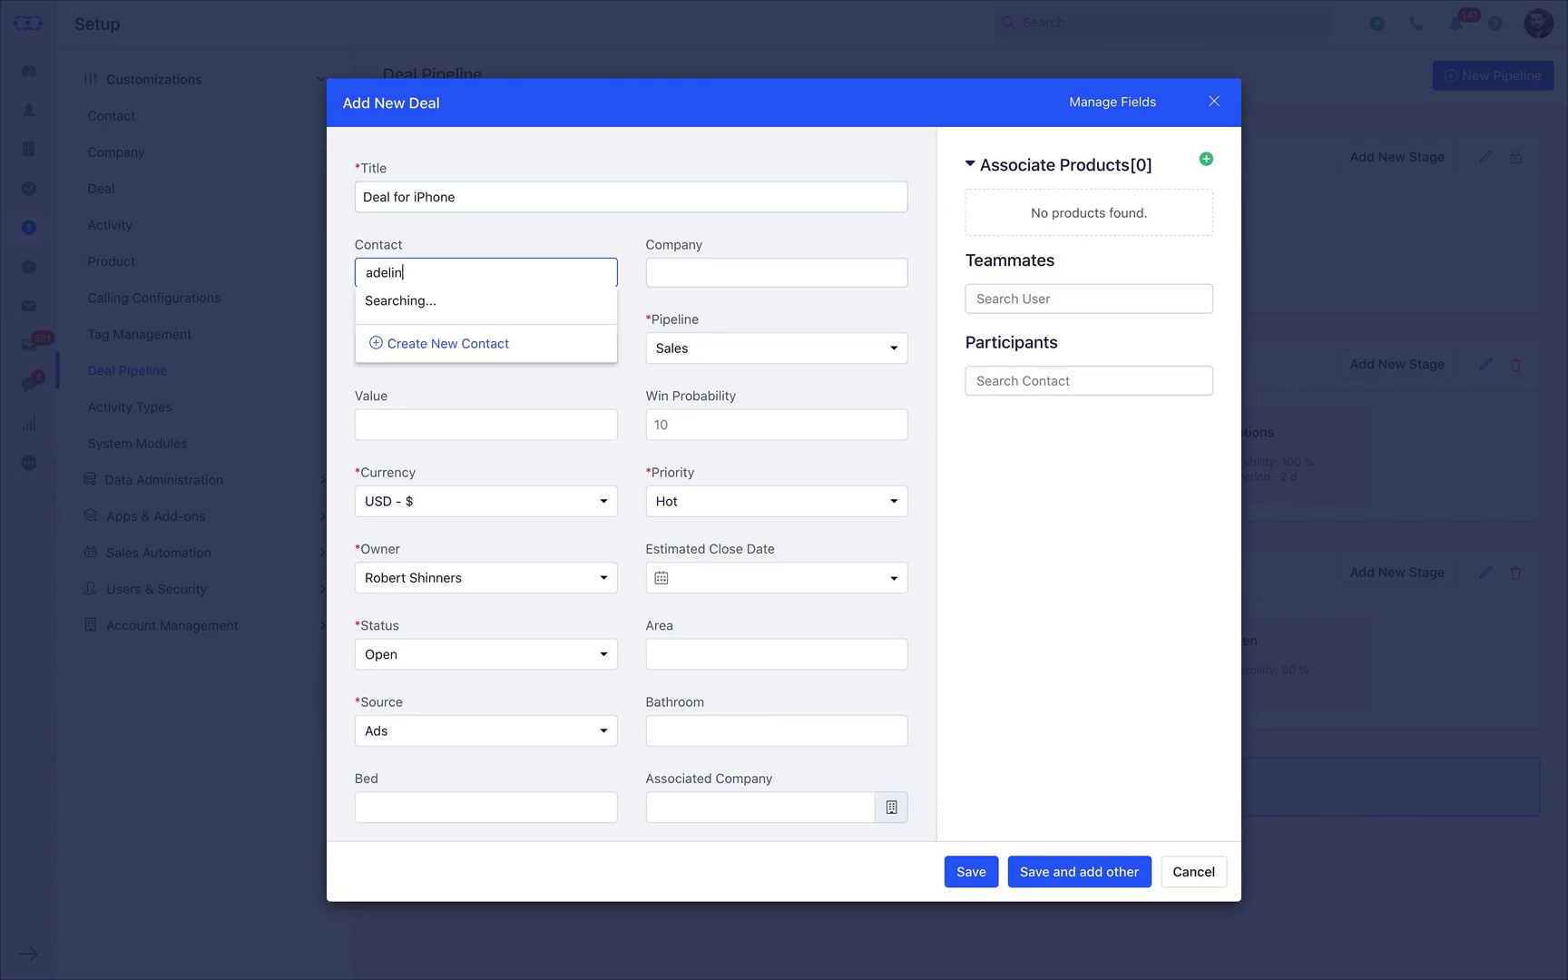
pyautogui.click(435, 392)
# Give the deal a value of 1000 and a 15% win probability, then save it.
pyautogui.click(543, 424)
pyautogui.write('1000')
pyautogui.press('Tab')
pyautogui.write('15')
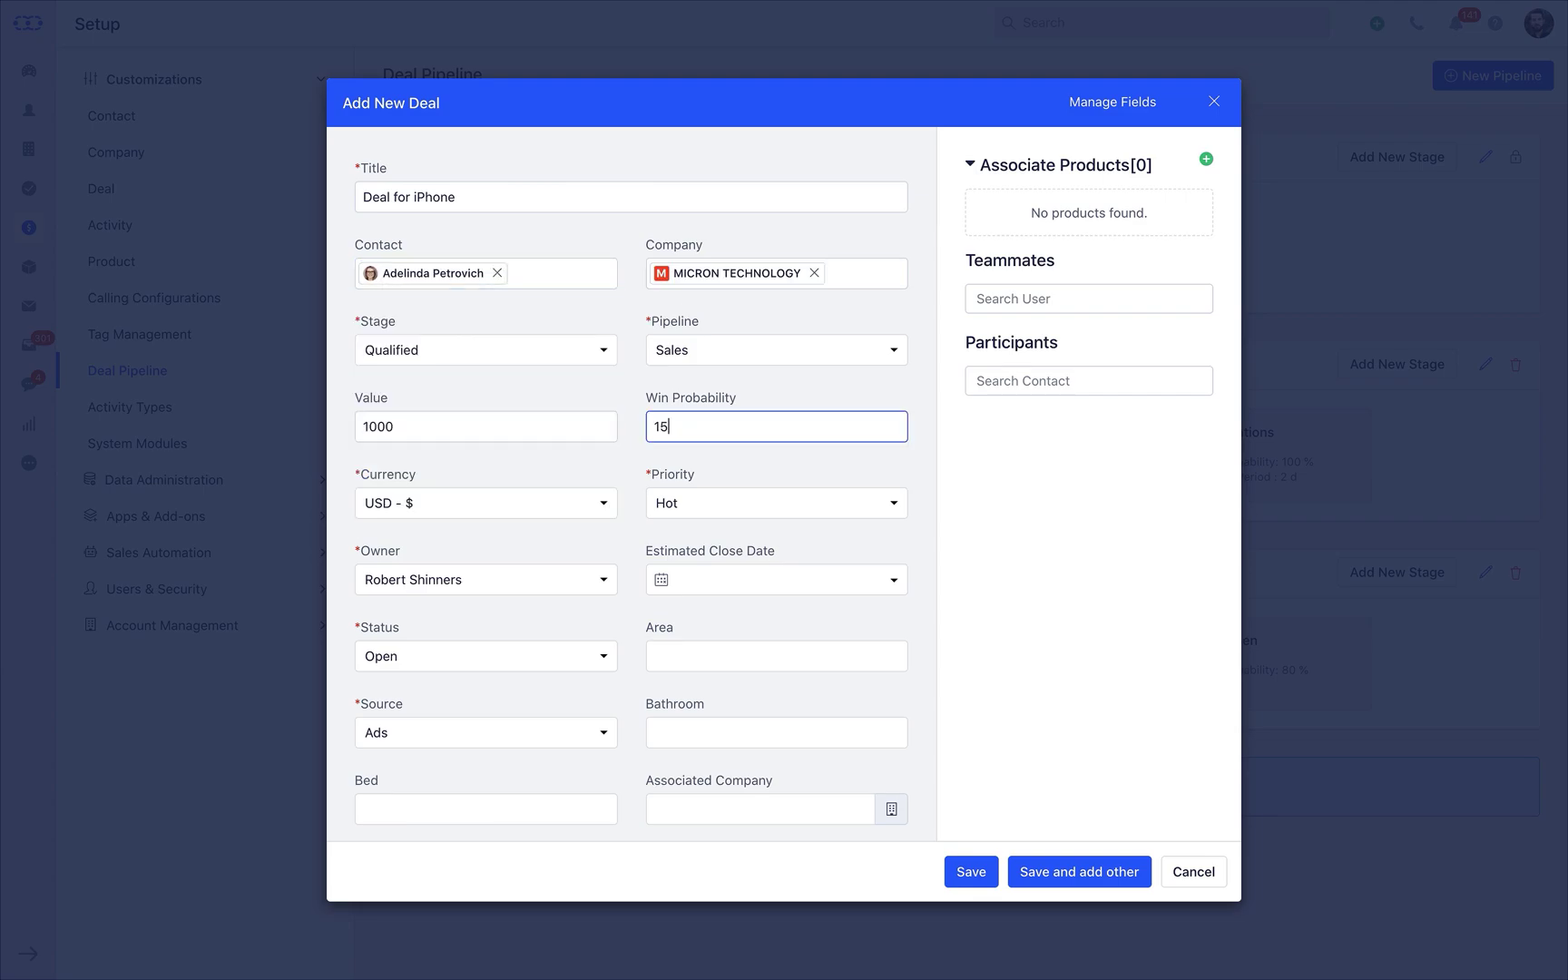
pyautogui.click(725, 460)
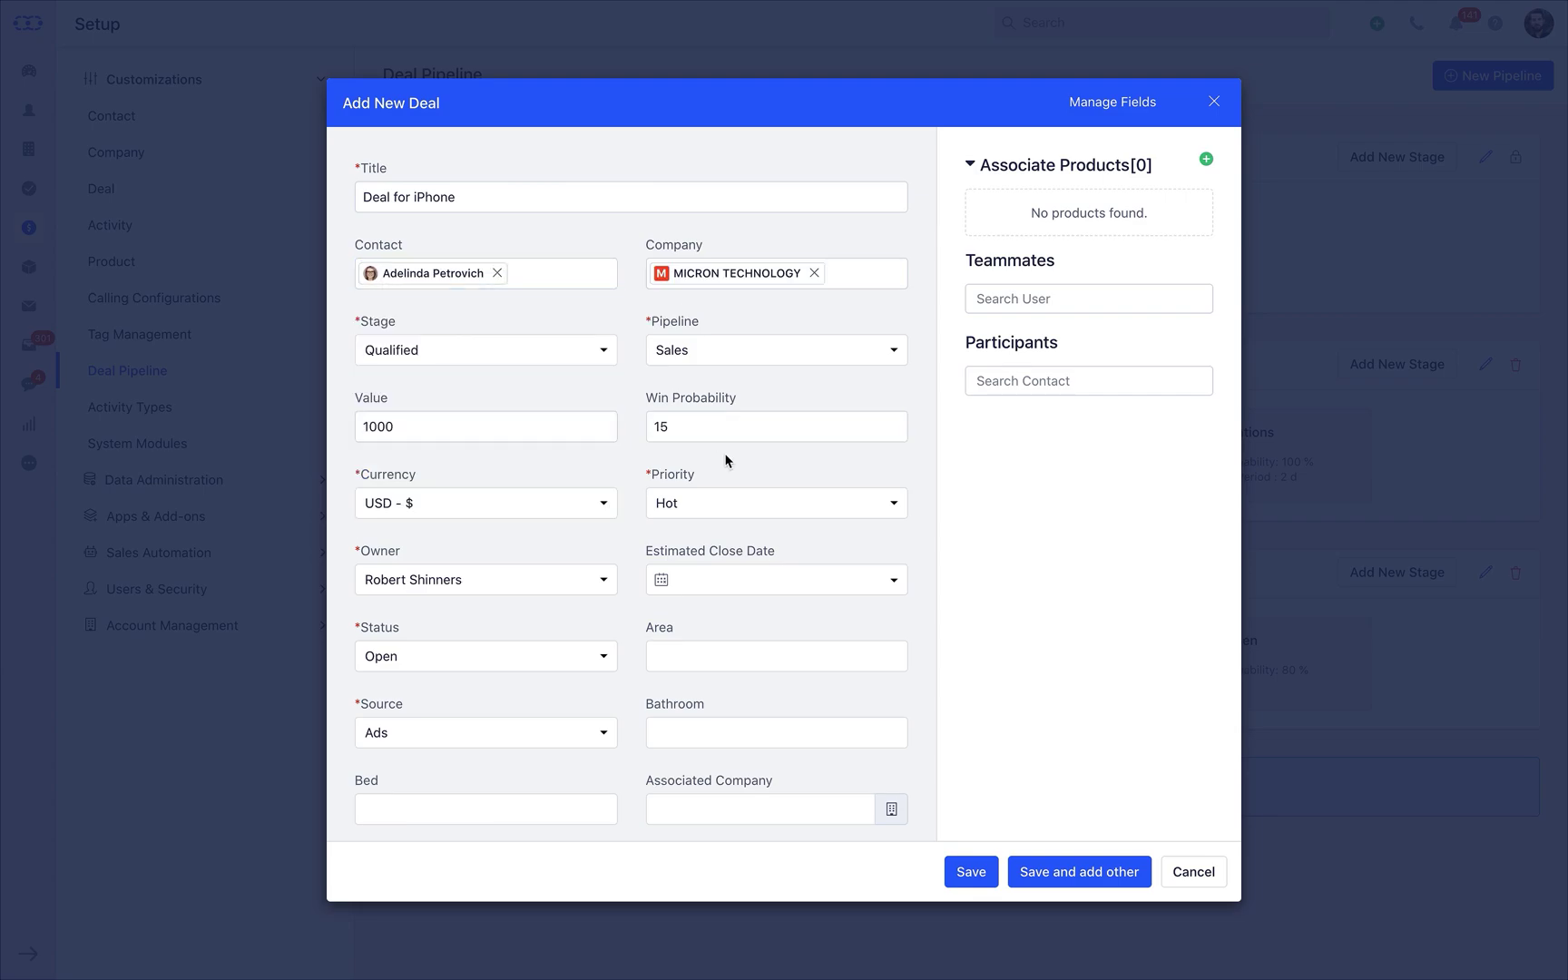
pyautogui.click(969, 871)
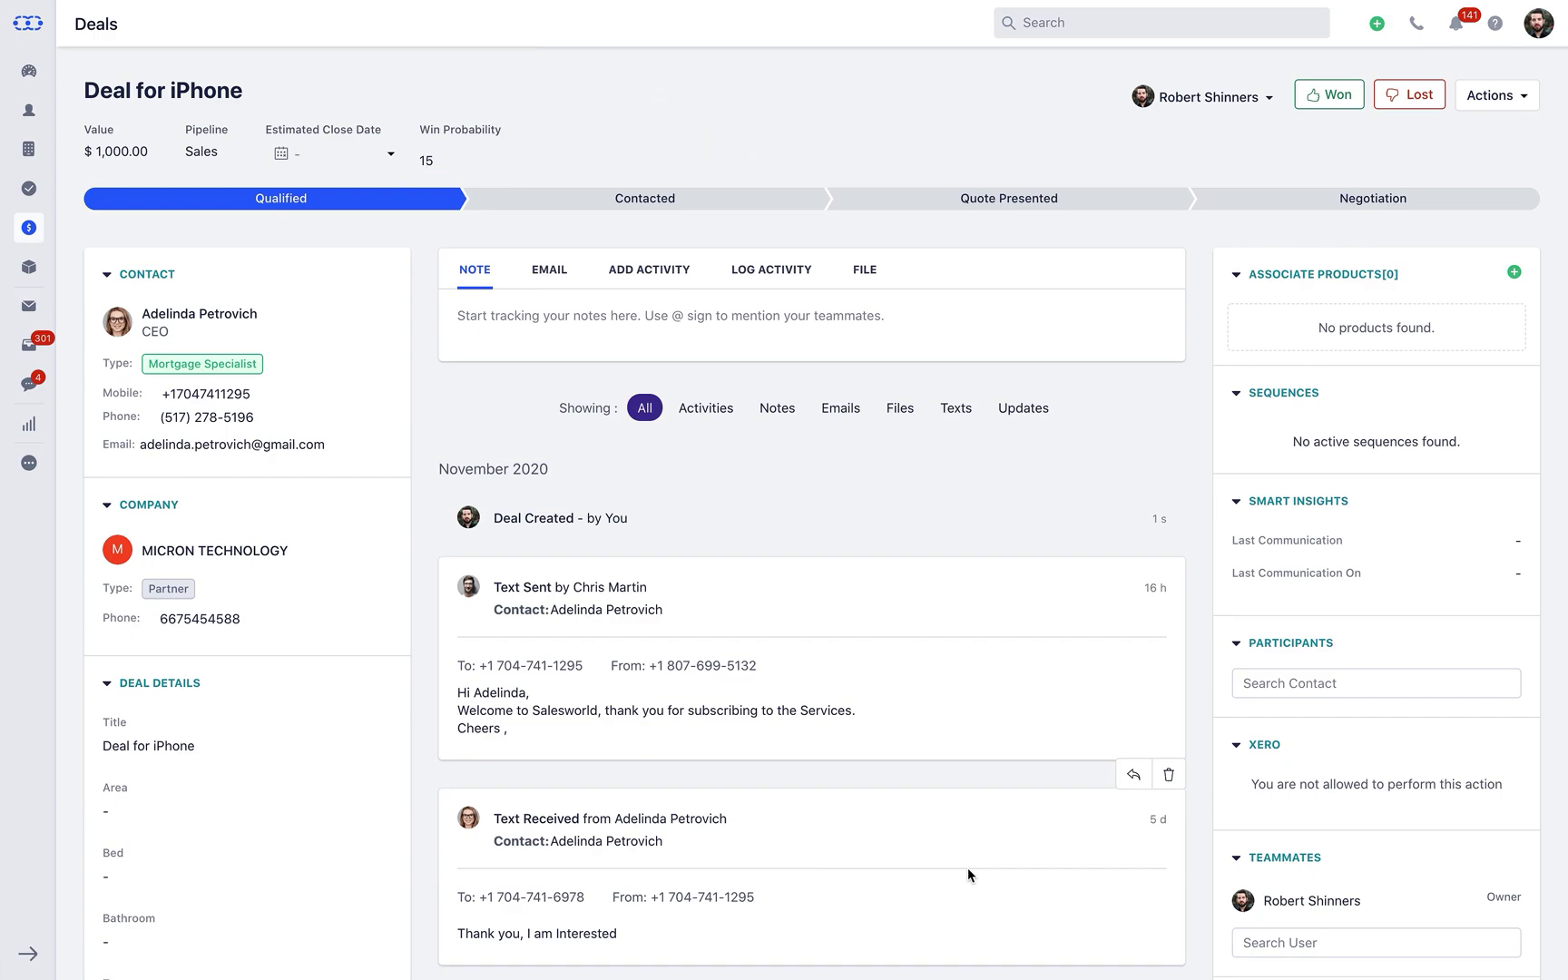
# Change Deal for iPhone's win probability from 15 to 20 on the deal page.
pyautogui.click(426, 163)
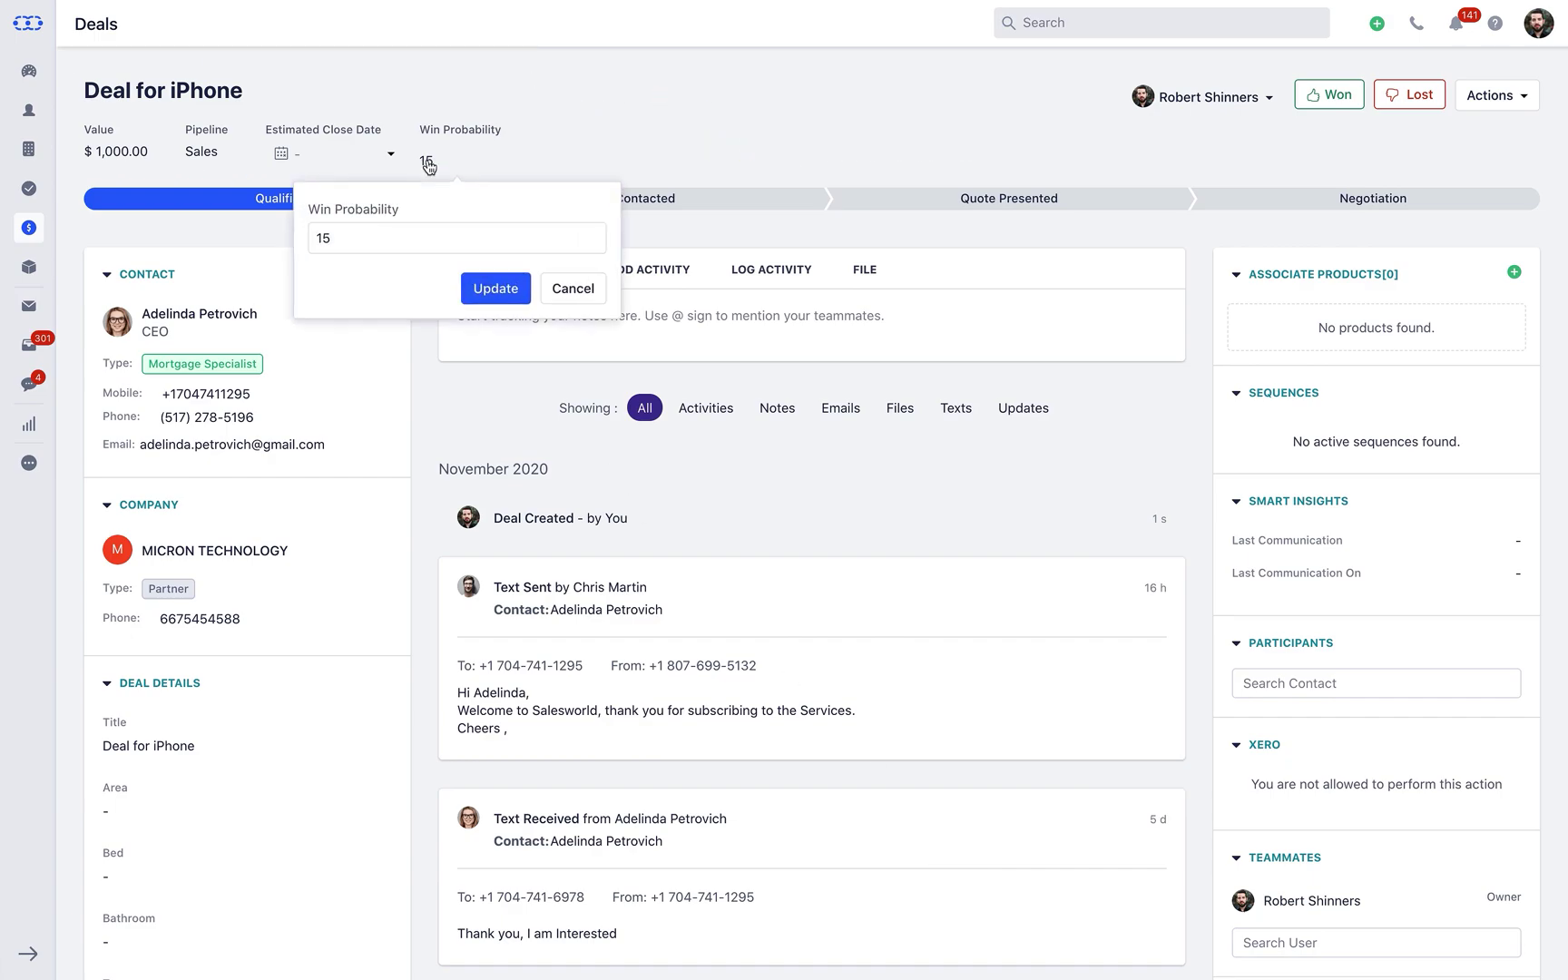
pyautogui.click(366, 237)
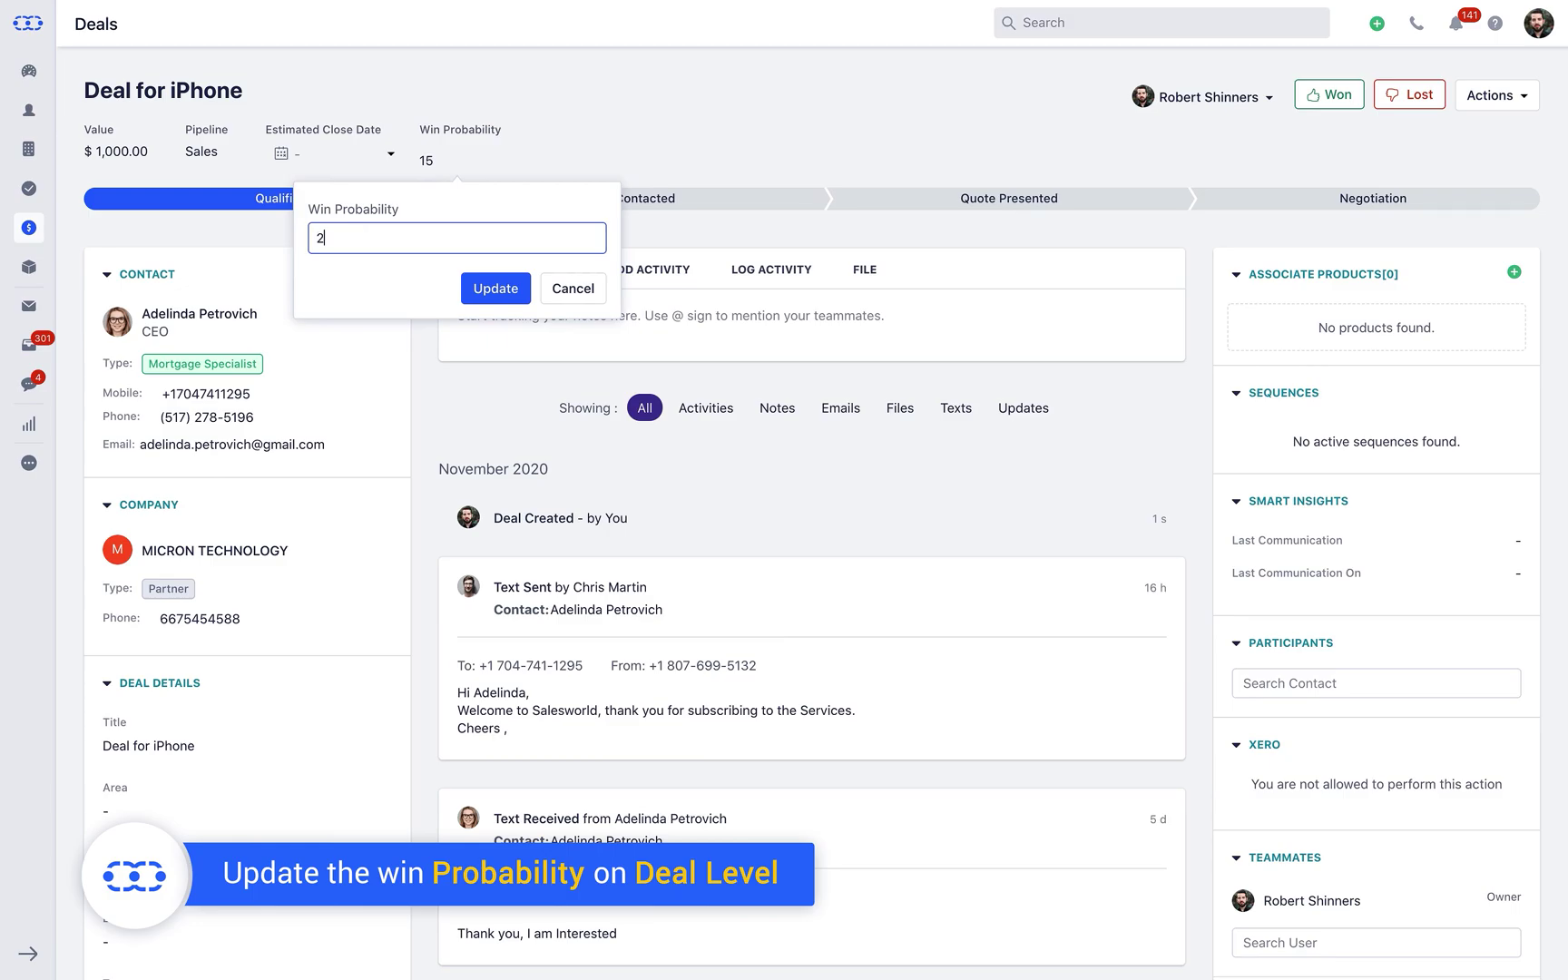
pyautogui.click(494, 289)
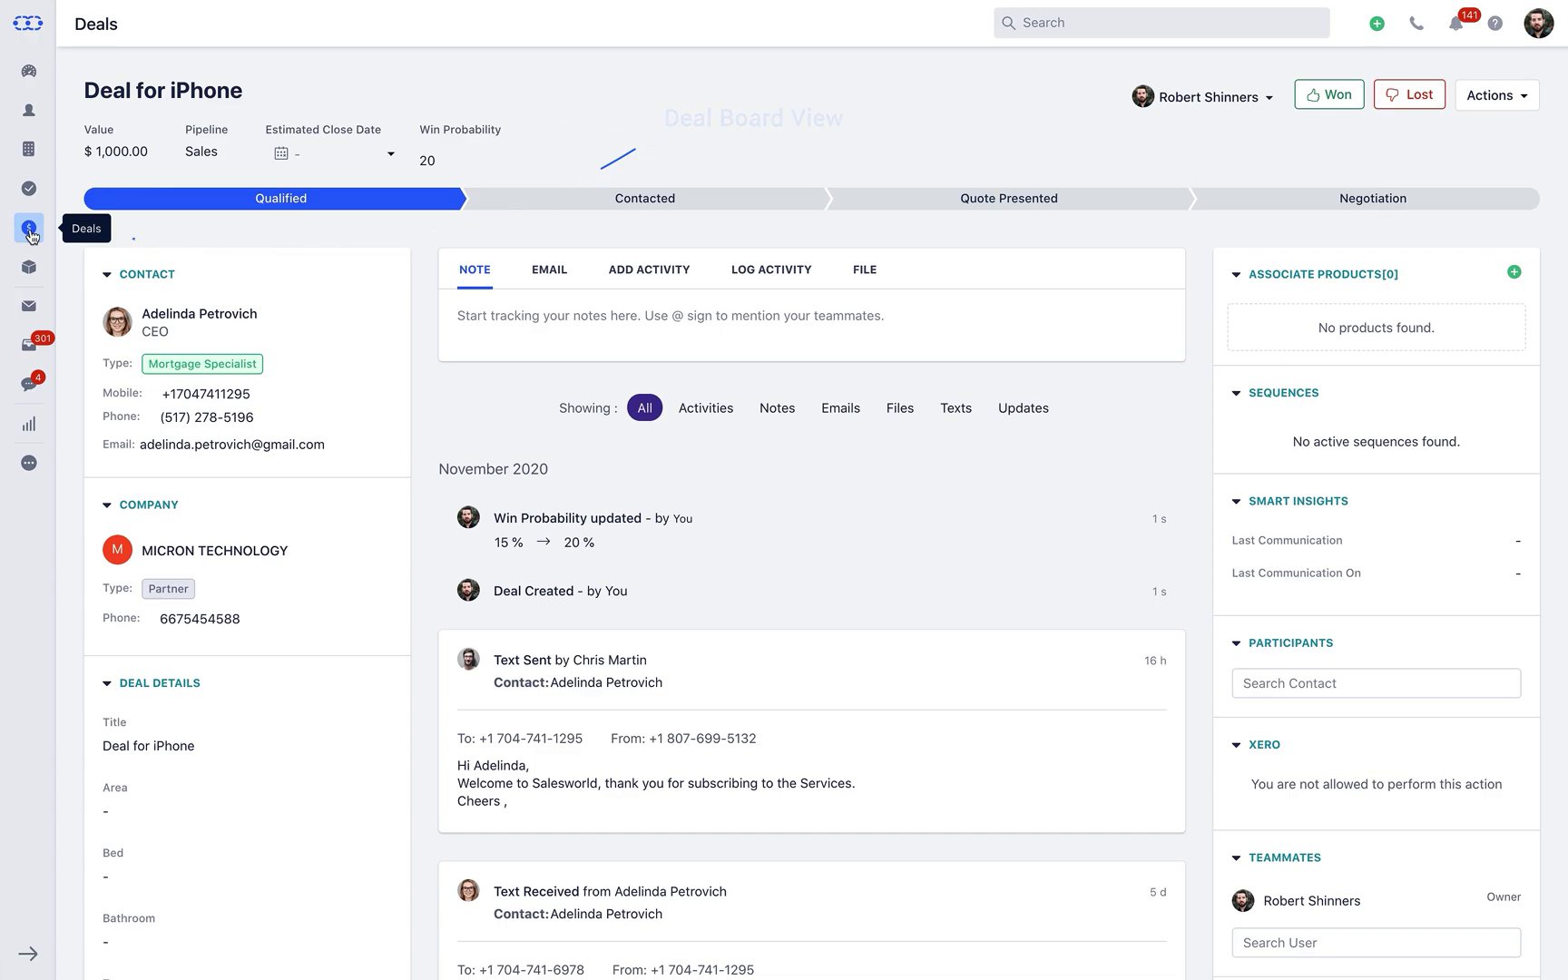
# Check the Apple iPhone 7 32 GB deal's win probability on the deals board, then switch to table view.
pyautogui.click(31, 235)
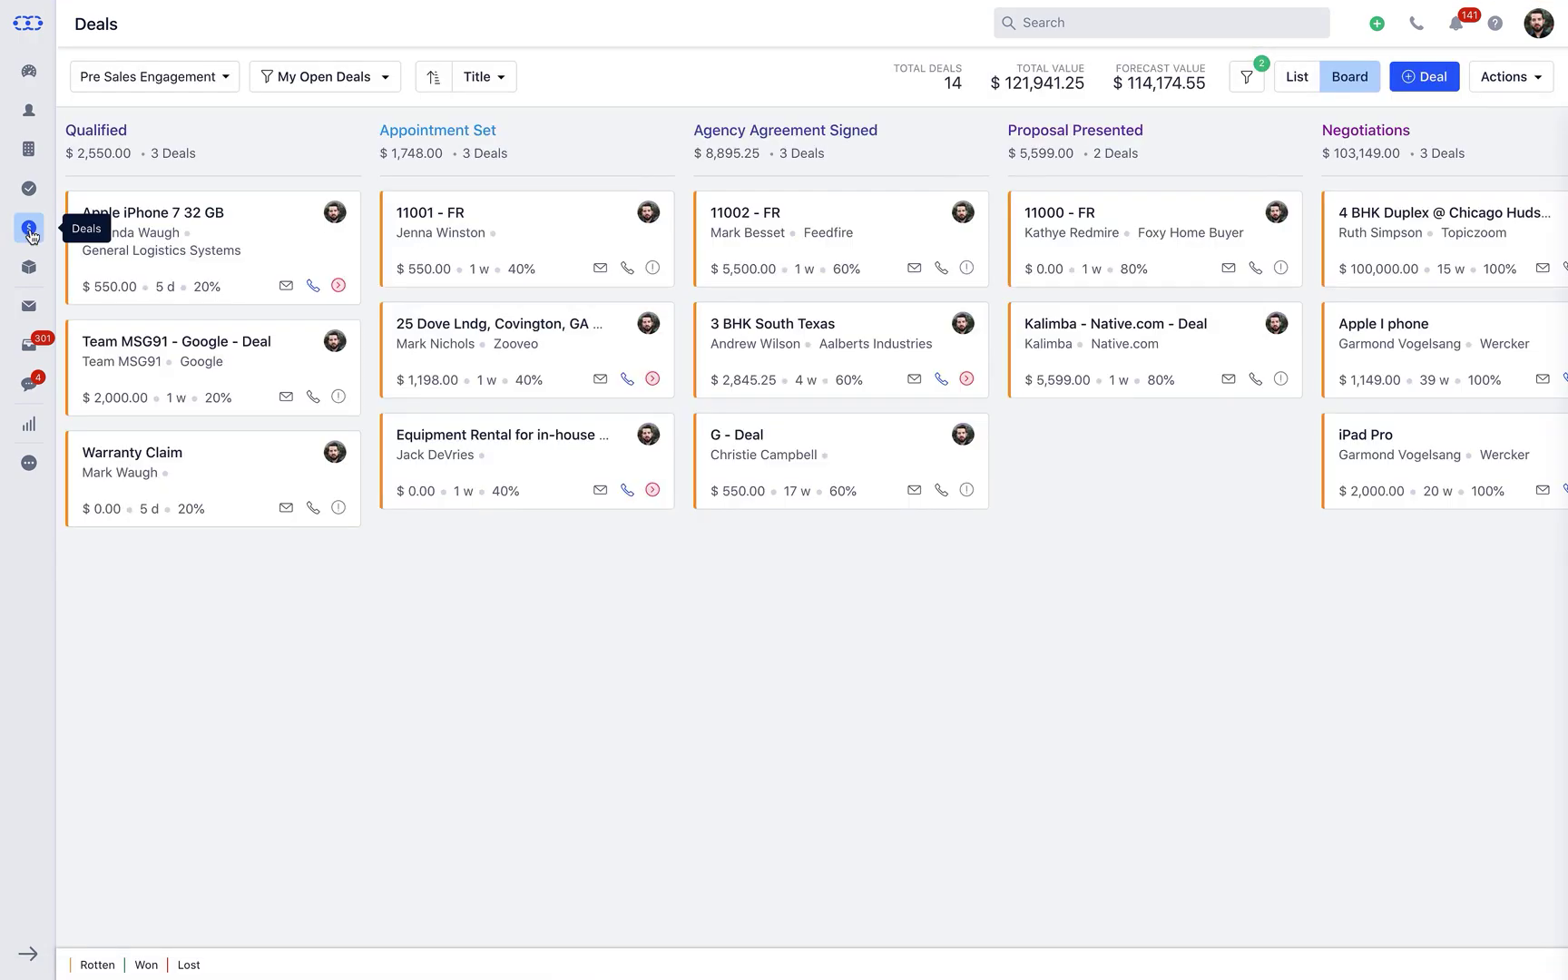
pyautogui.click(207, 290)
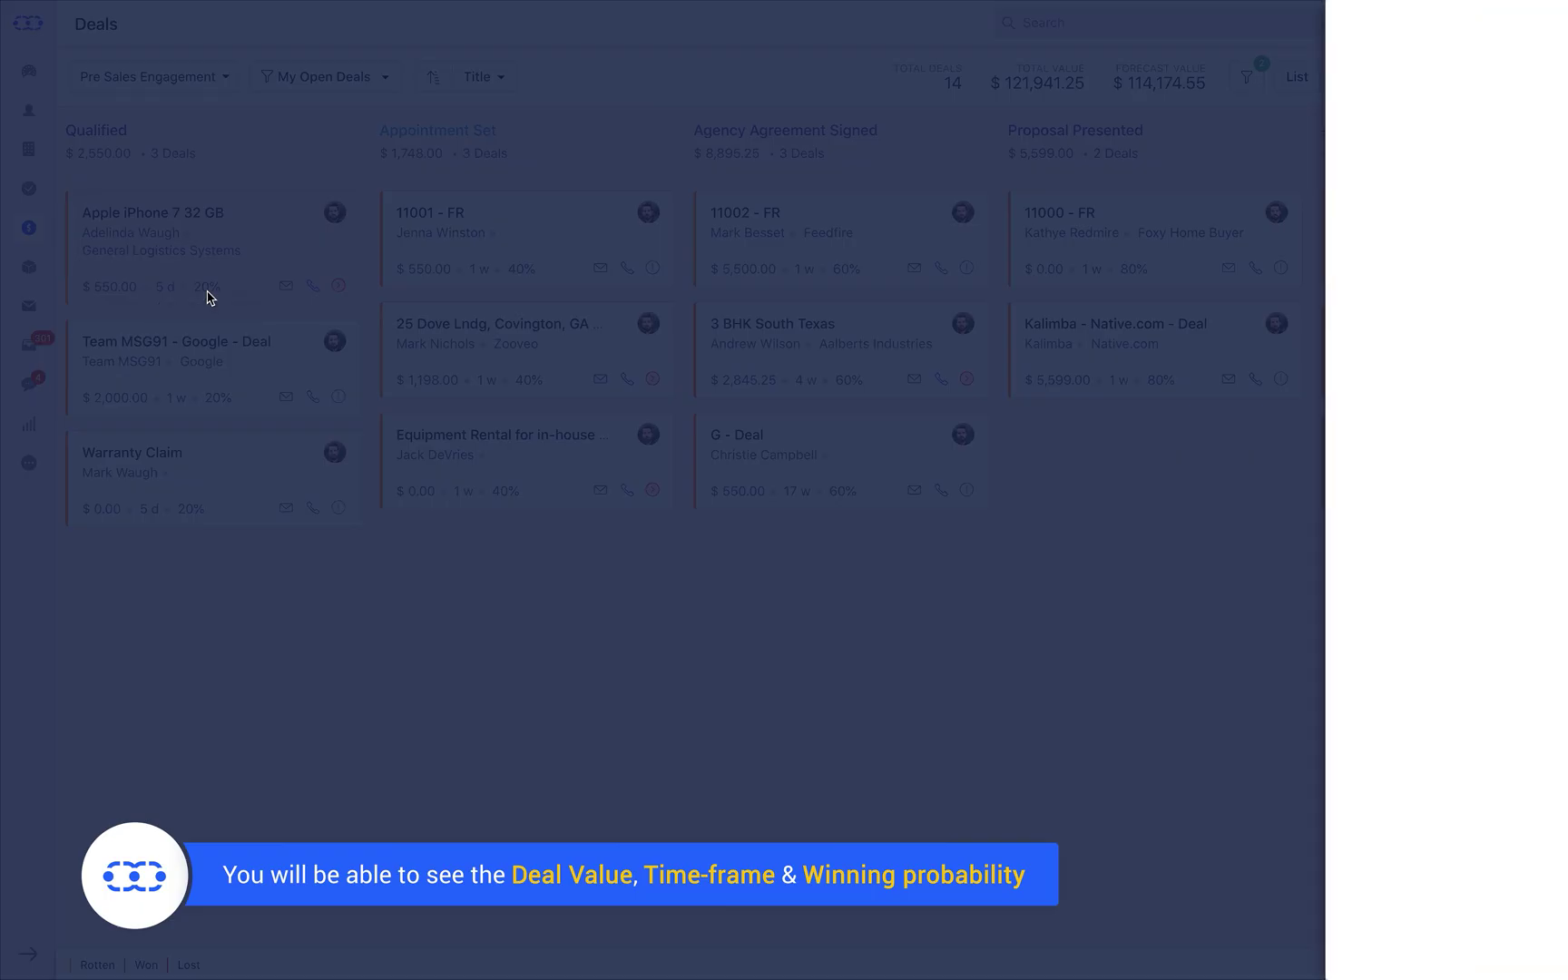
pyautogui.click(1277, 478)
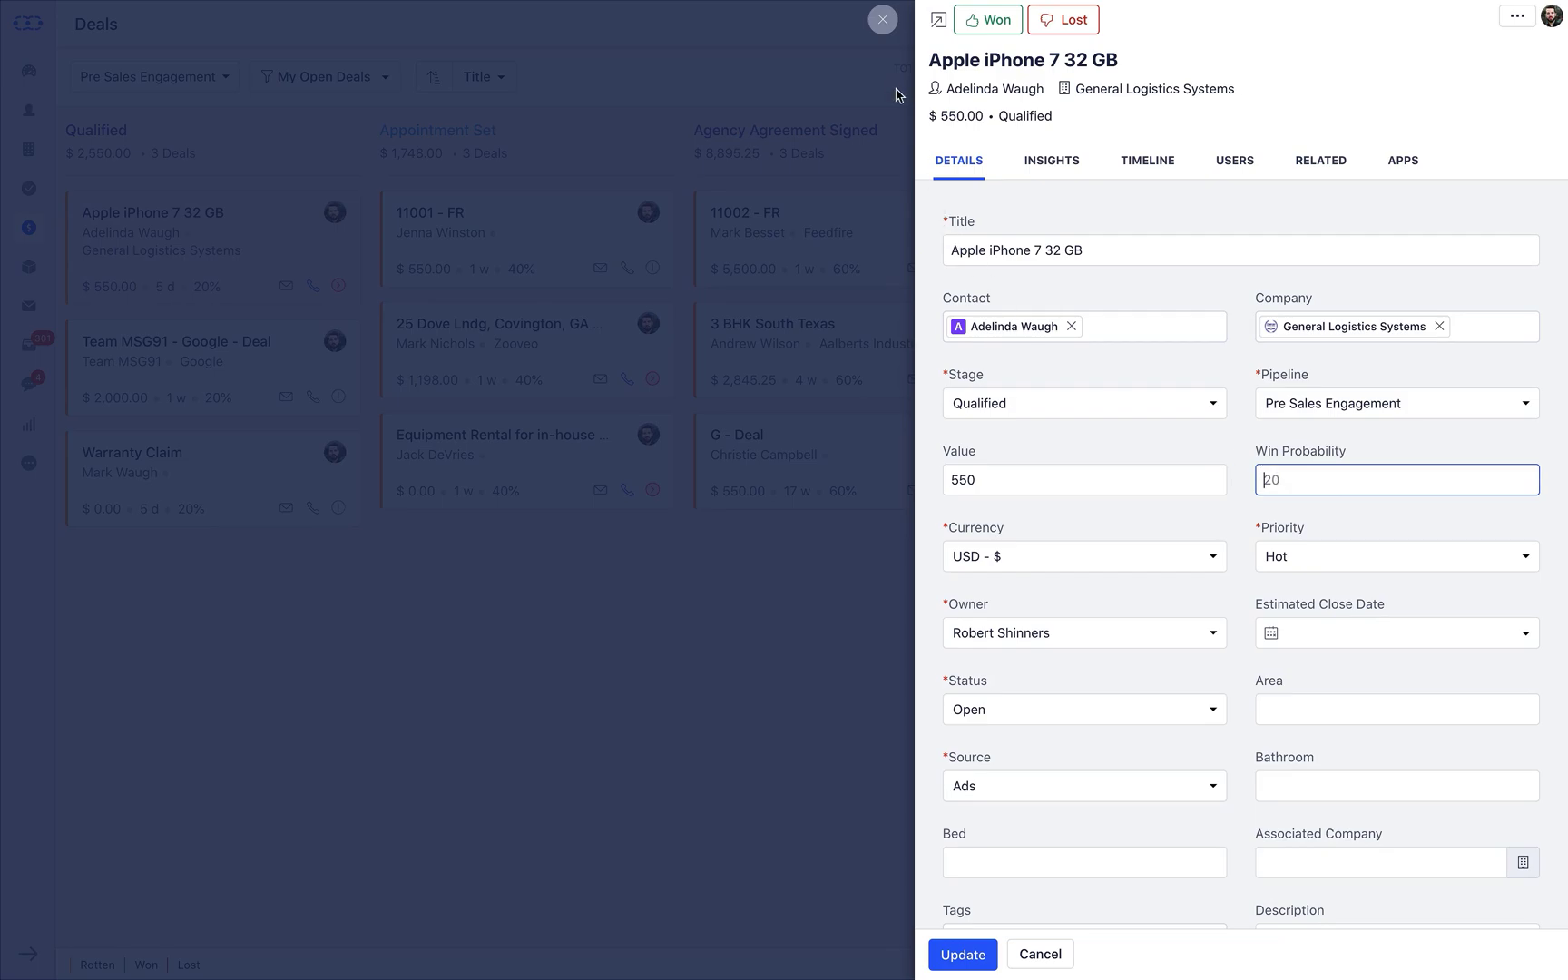
pyautogui.click(880, 20)
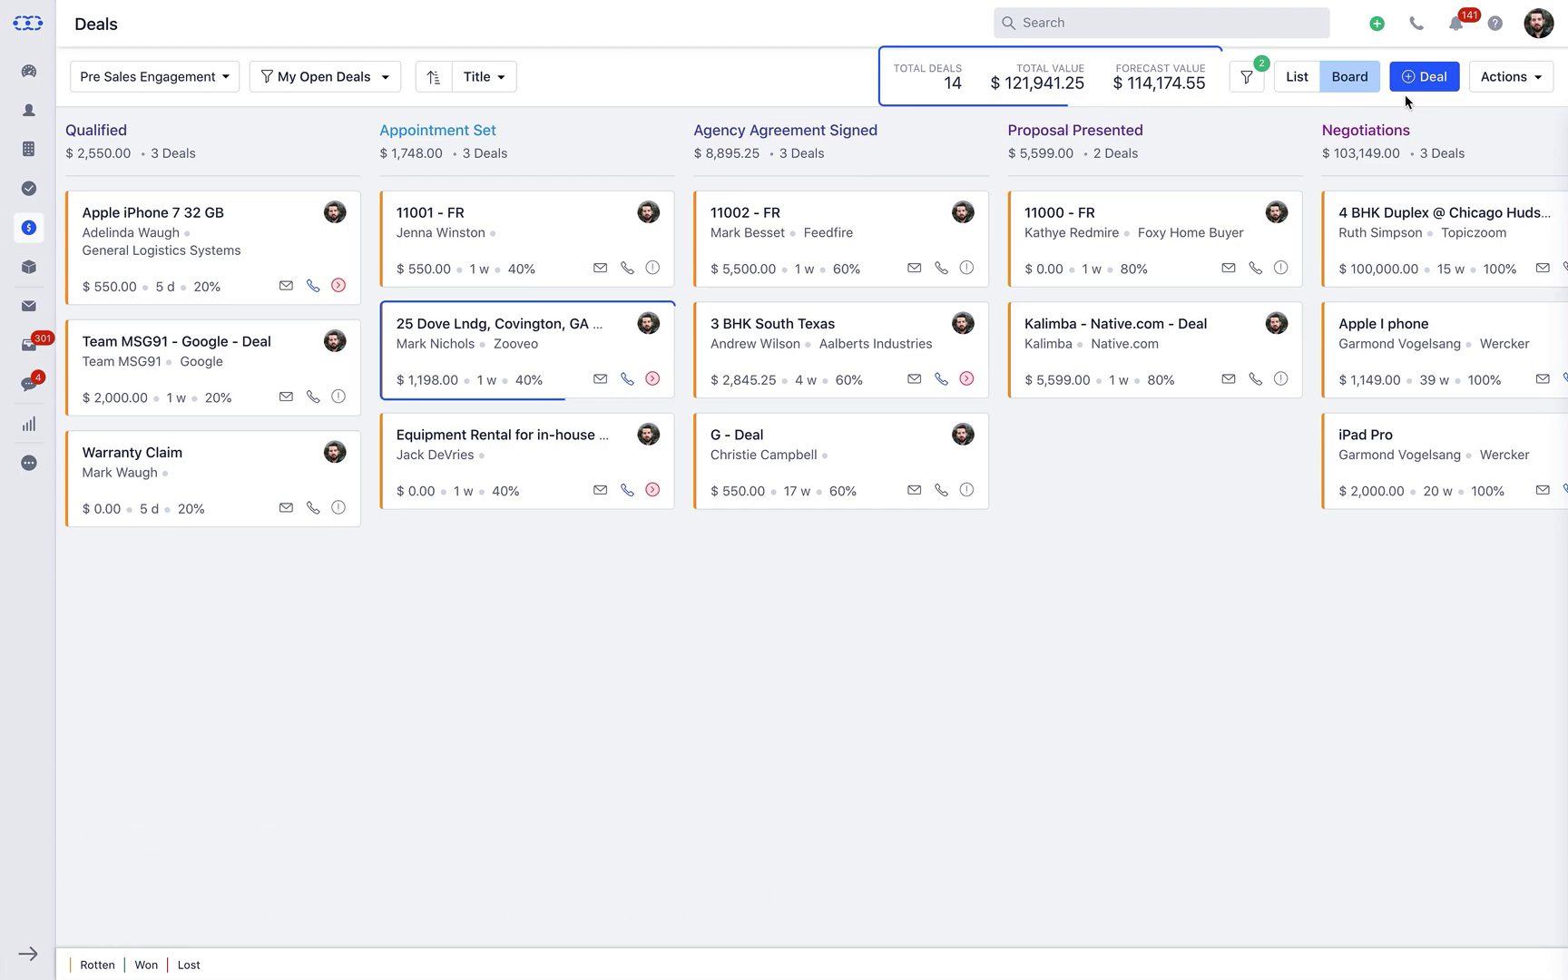
pyautogui.click(1298, 78)
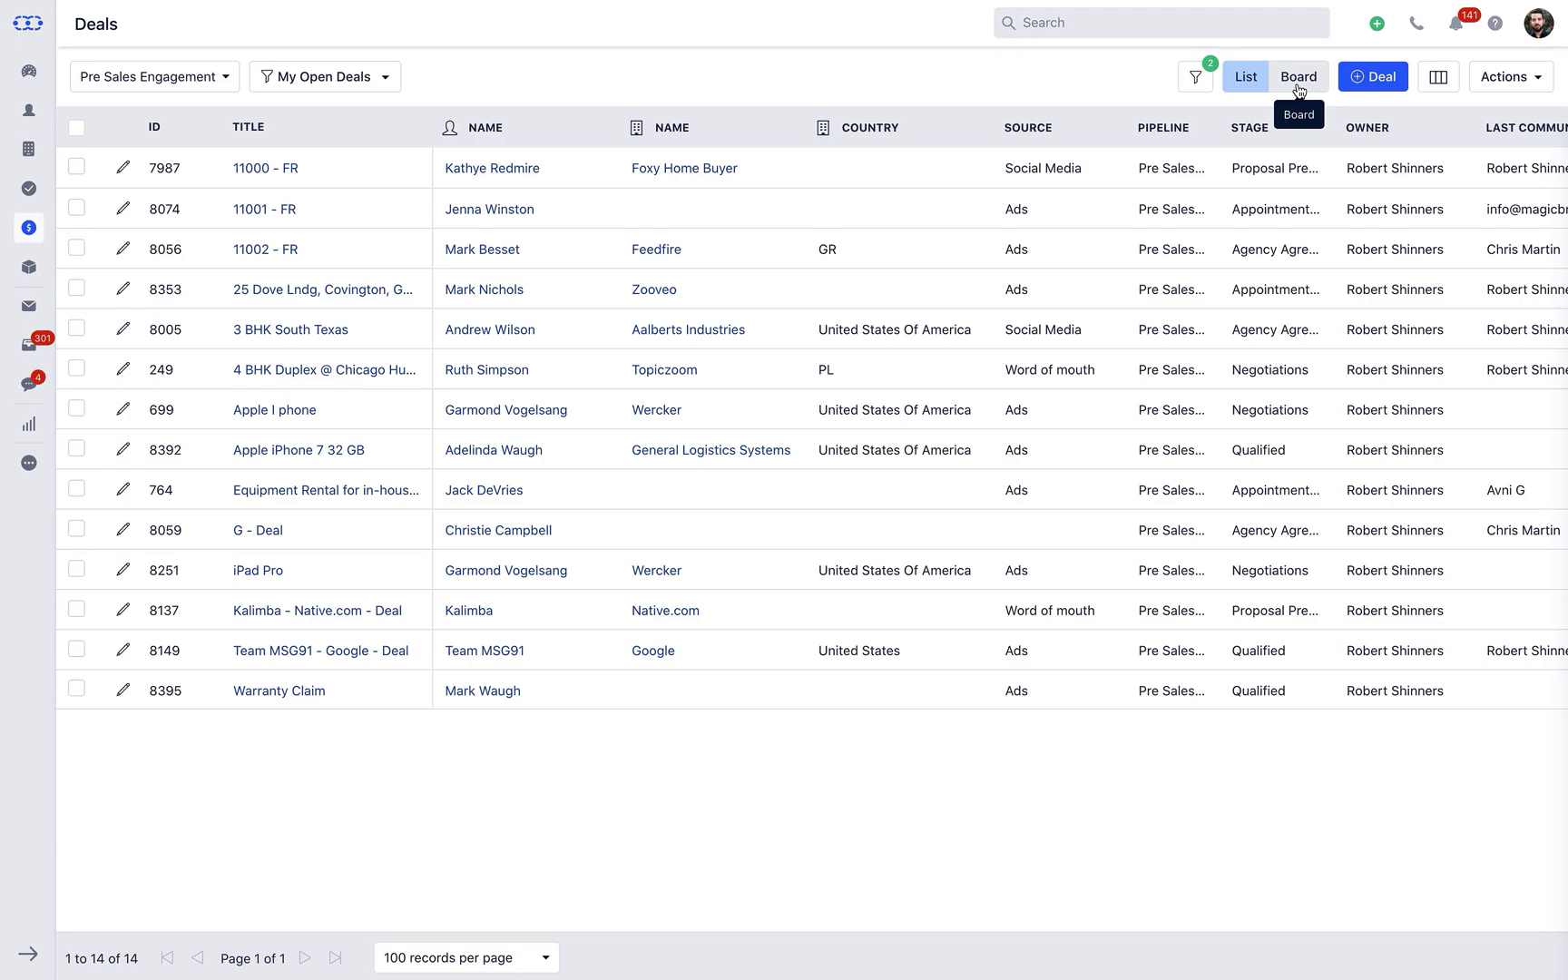
# Add a Win Probability column after Source for the current view, then go to Dashboard 2.0.
pyautogui.click(1440, 84)
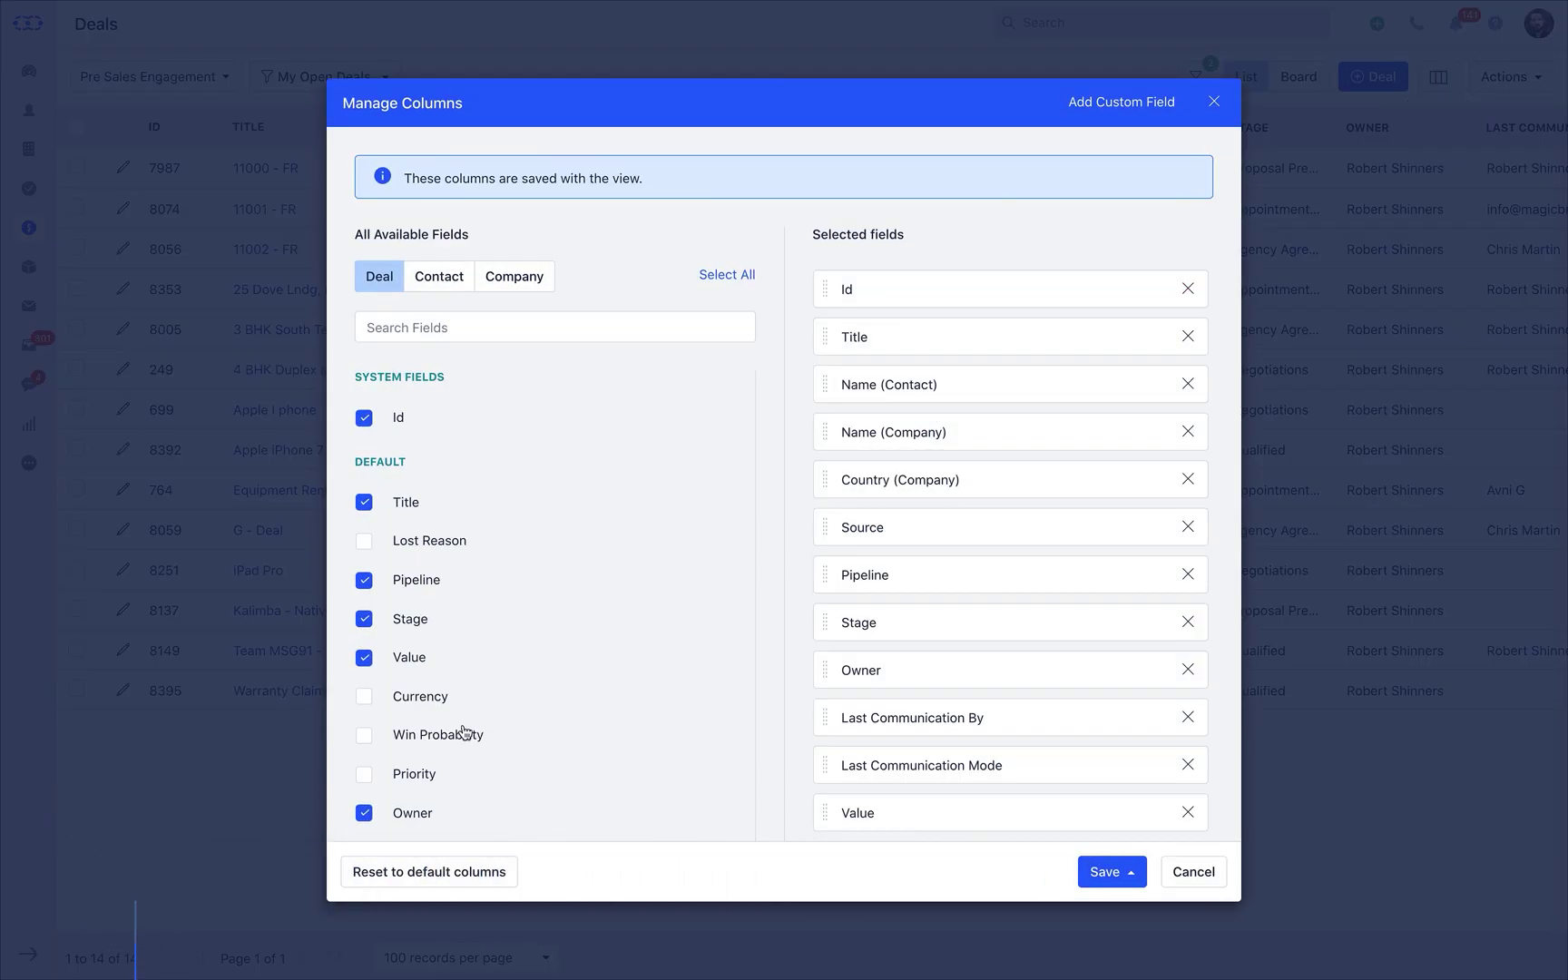
pyautogui.moveTo(461, 737); pyautogui.dragTo(917, 567)
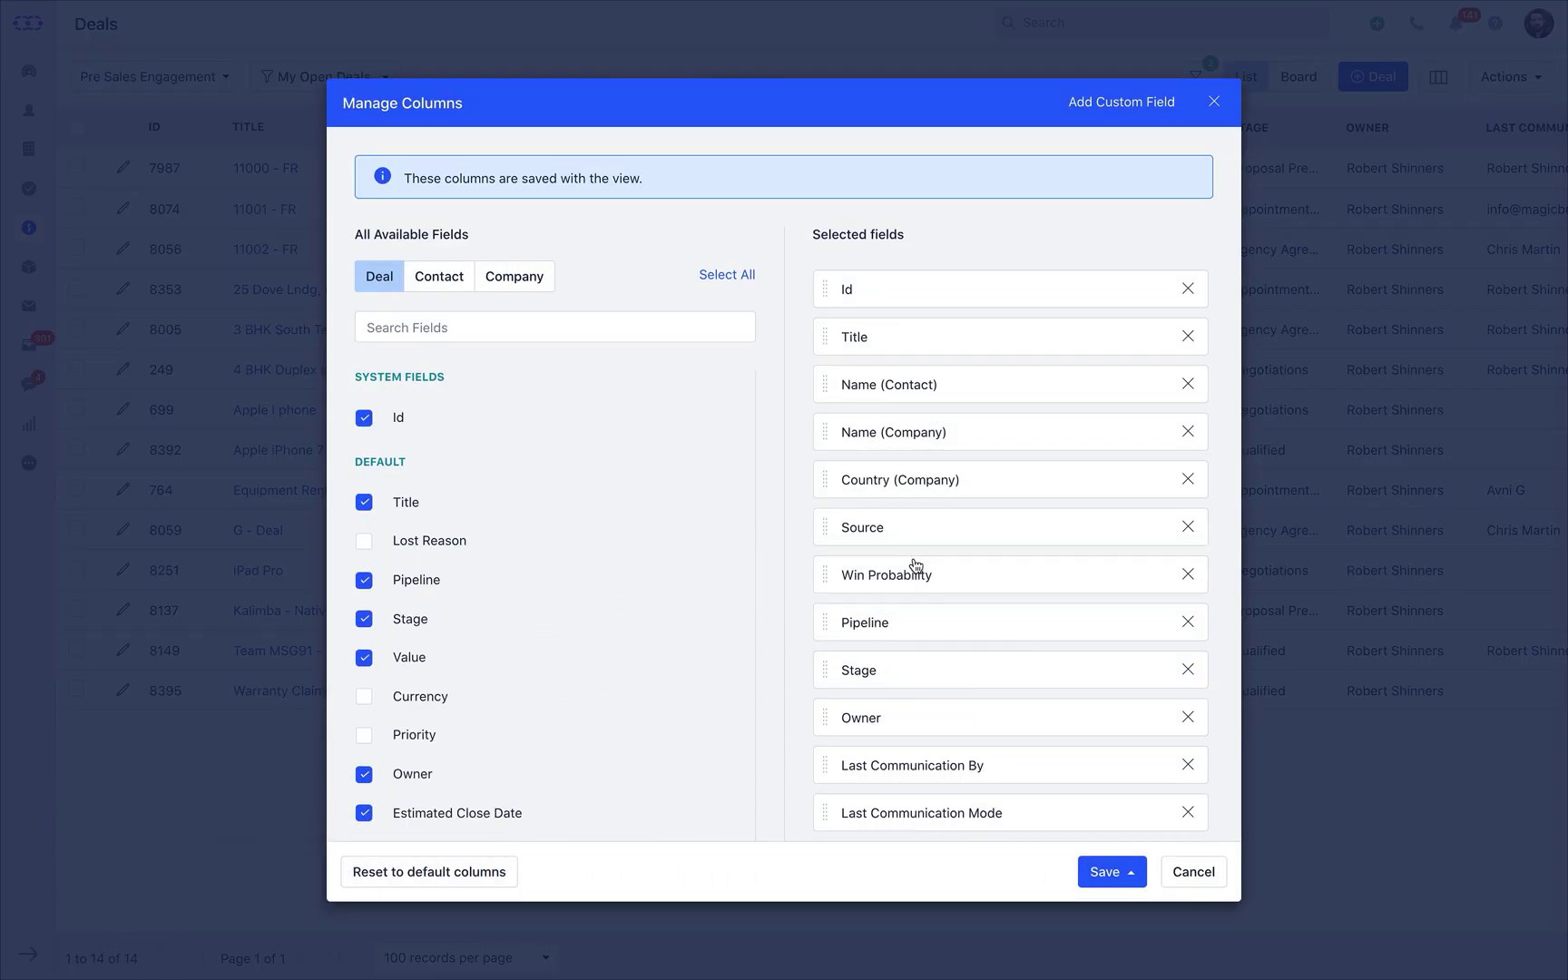
pyautogui.click(1127, 871)
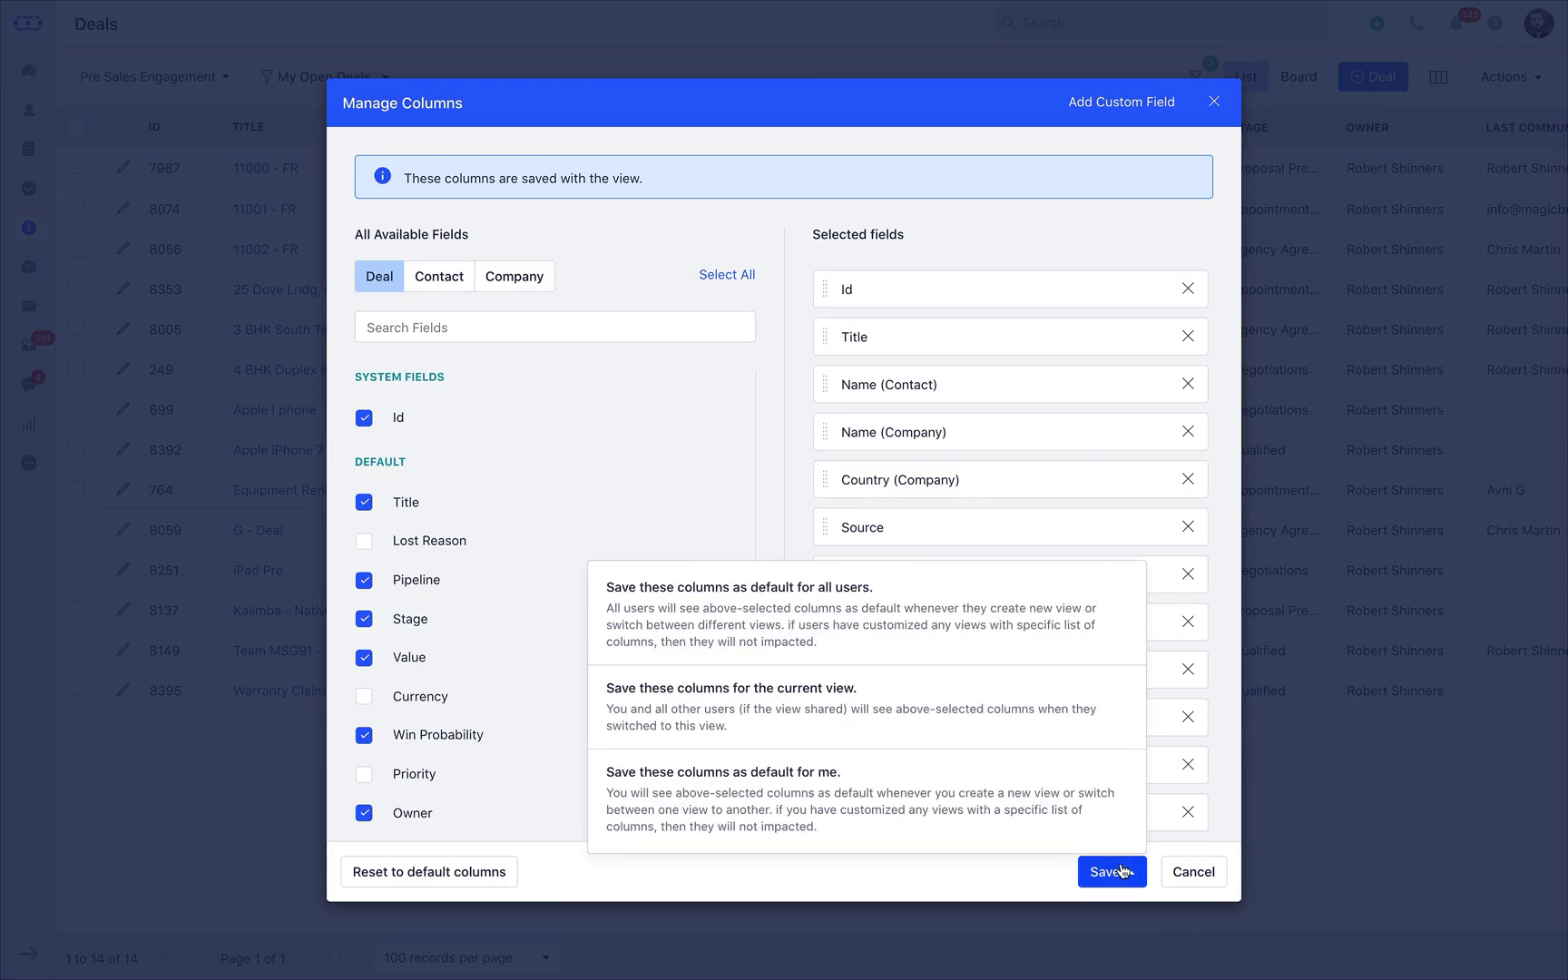
pyautogui.click(1019, 738)
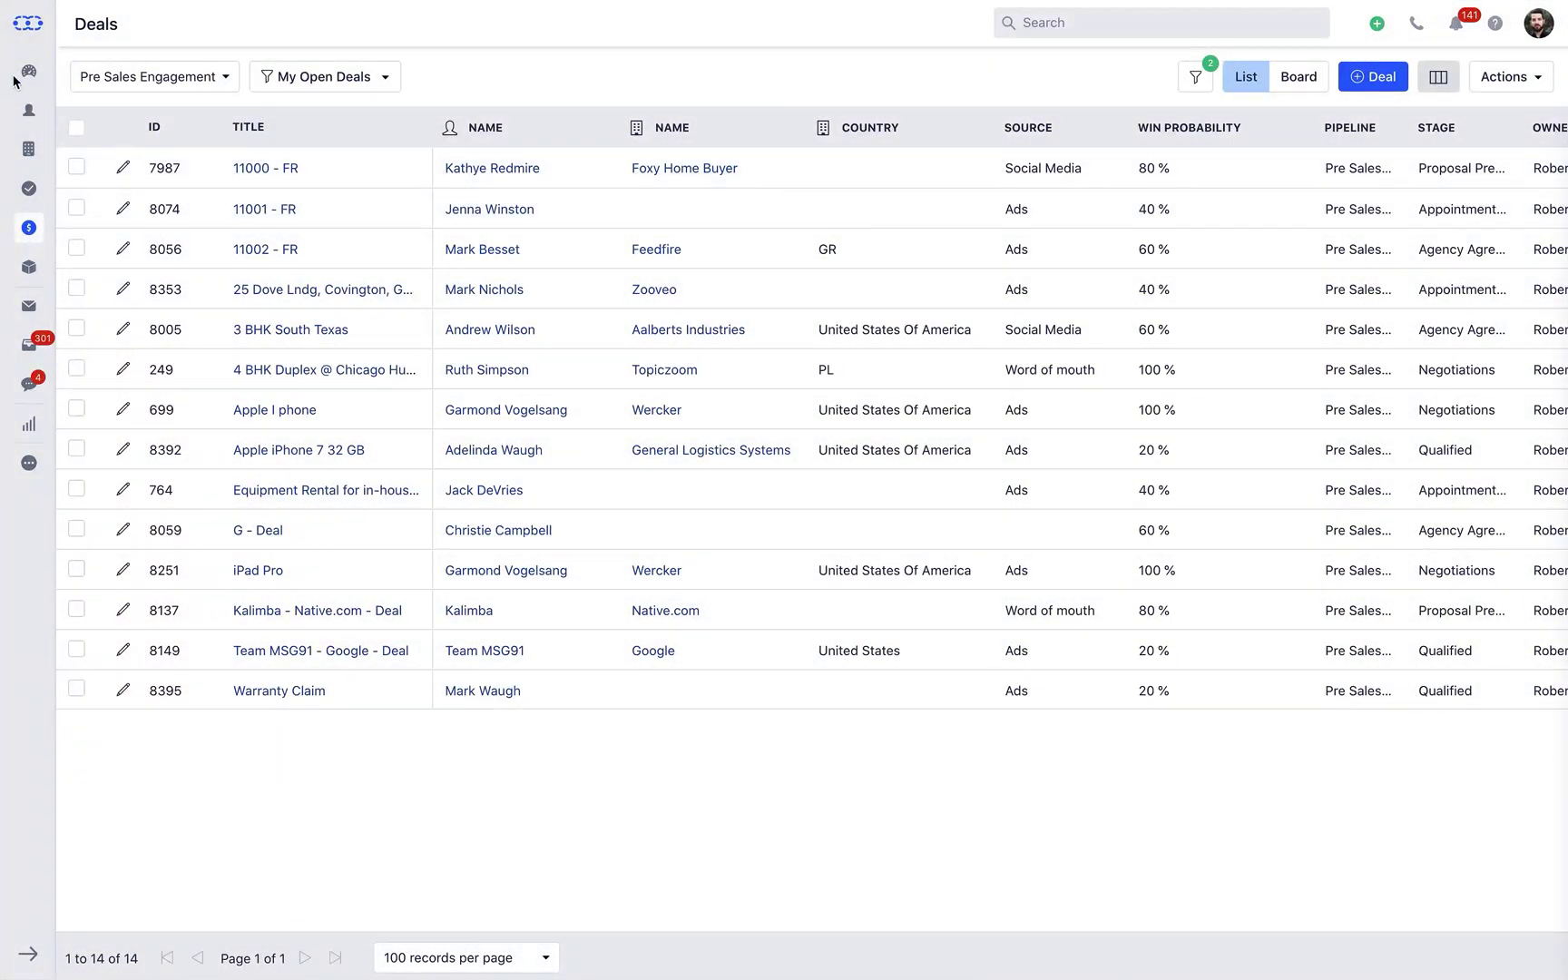
pyautogui.moveTo(27, 73)
pyautogui.click(127, 134)
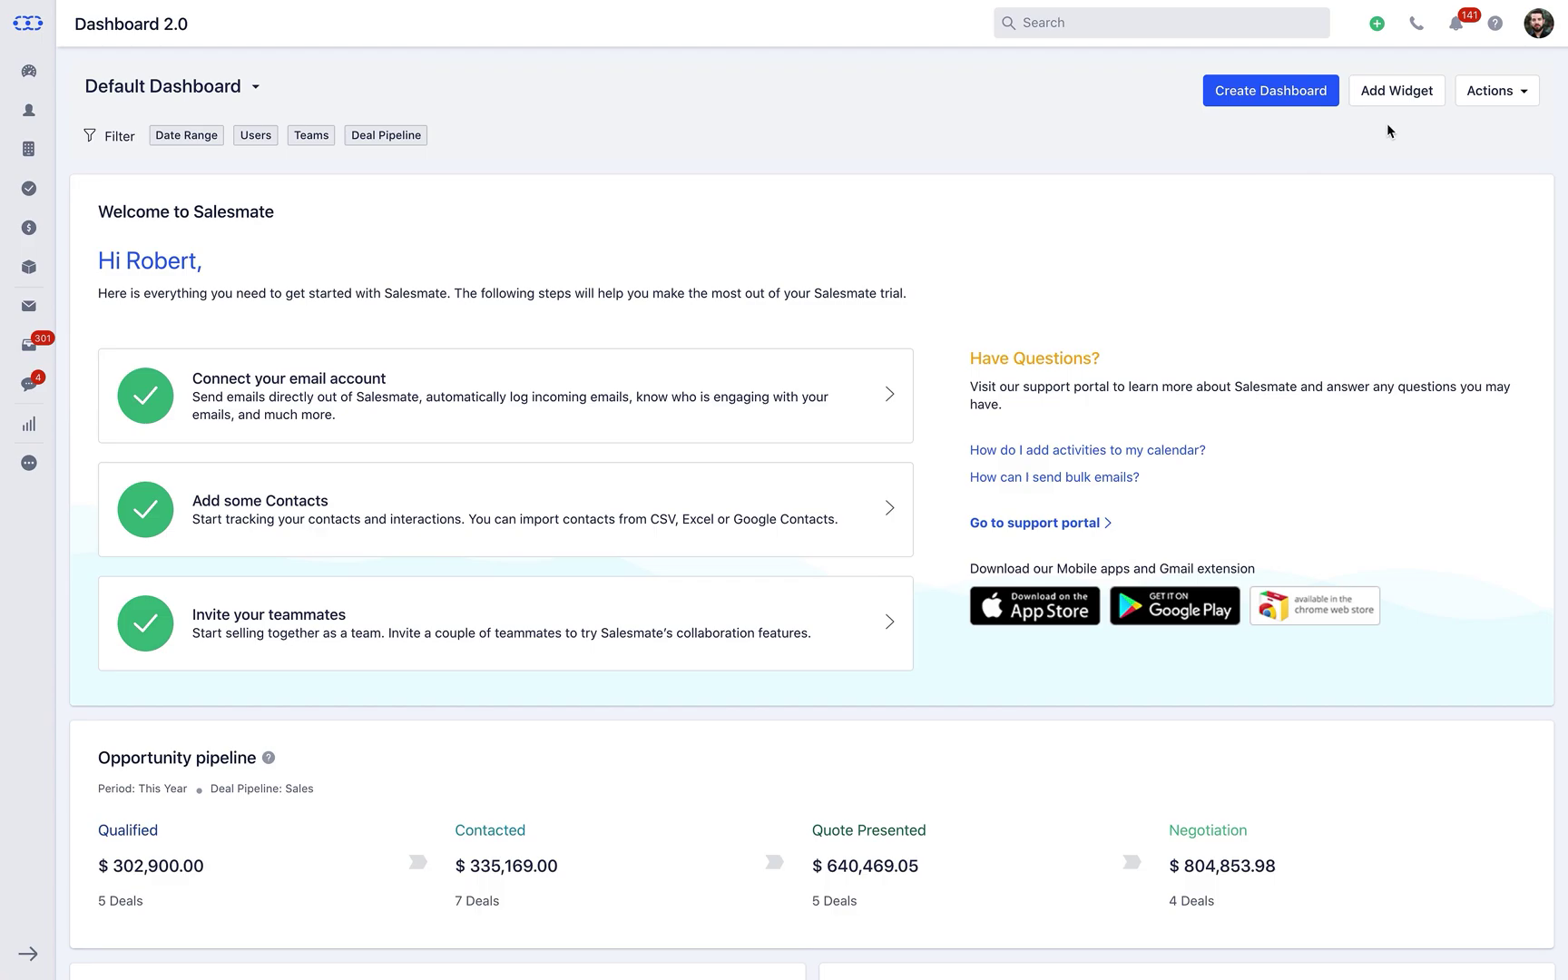
# Find the Deals forecast this year deal widget, preview its report, and add it to the Default Dashboard.
pyautogui.click(1403, 92)
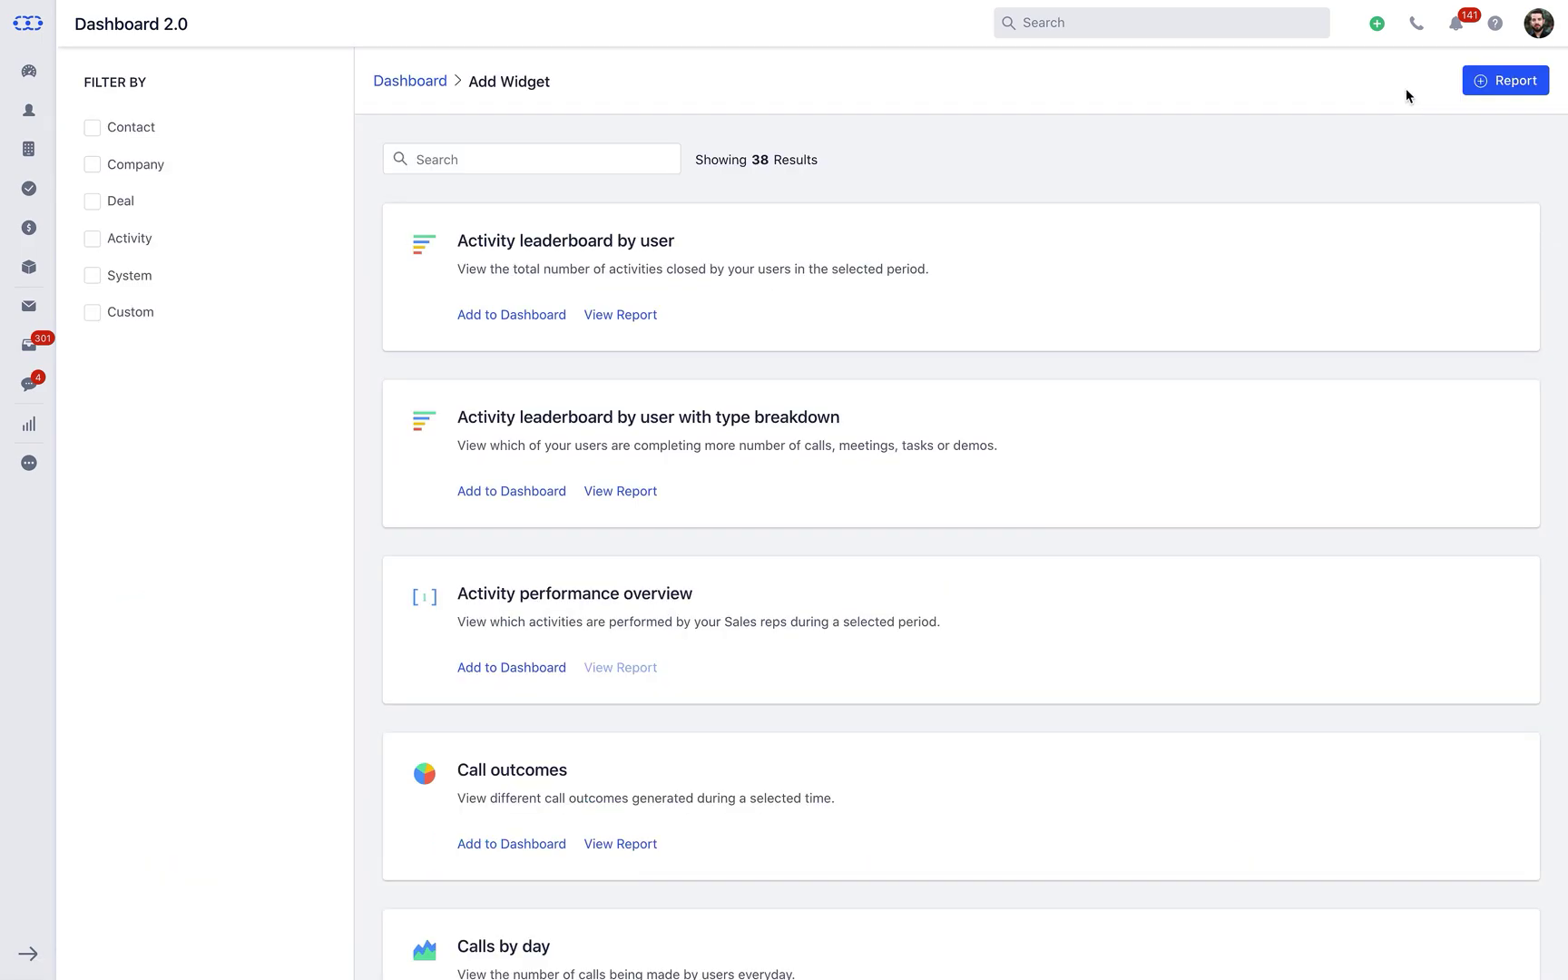
pyautogui.click(91, 200)
pyautogui.write('Deals forecast this year')
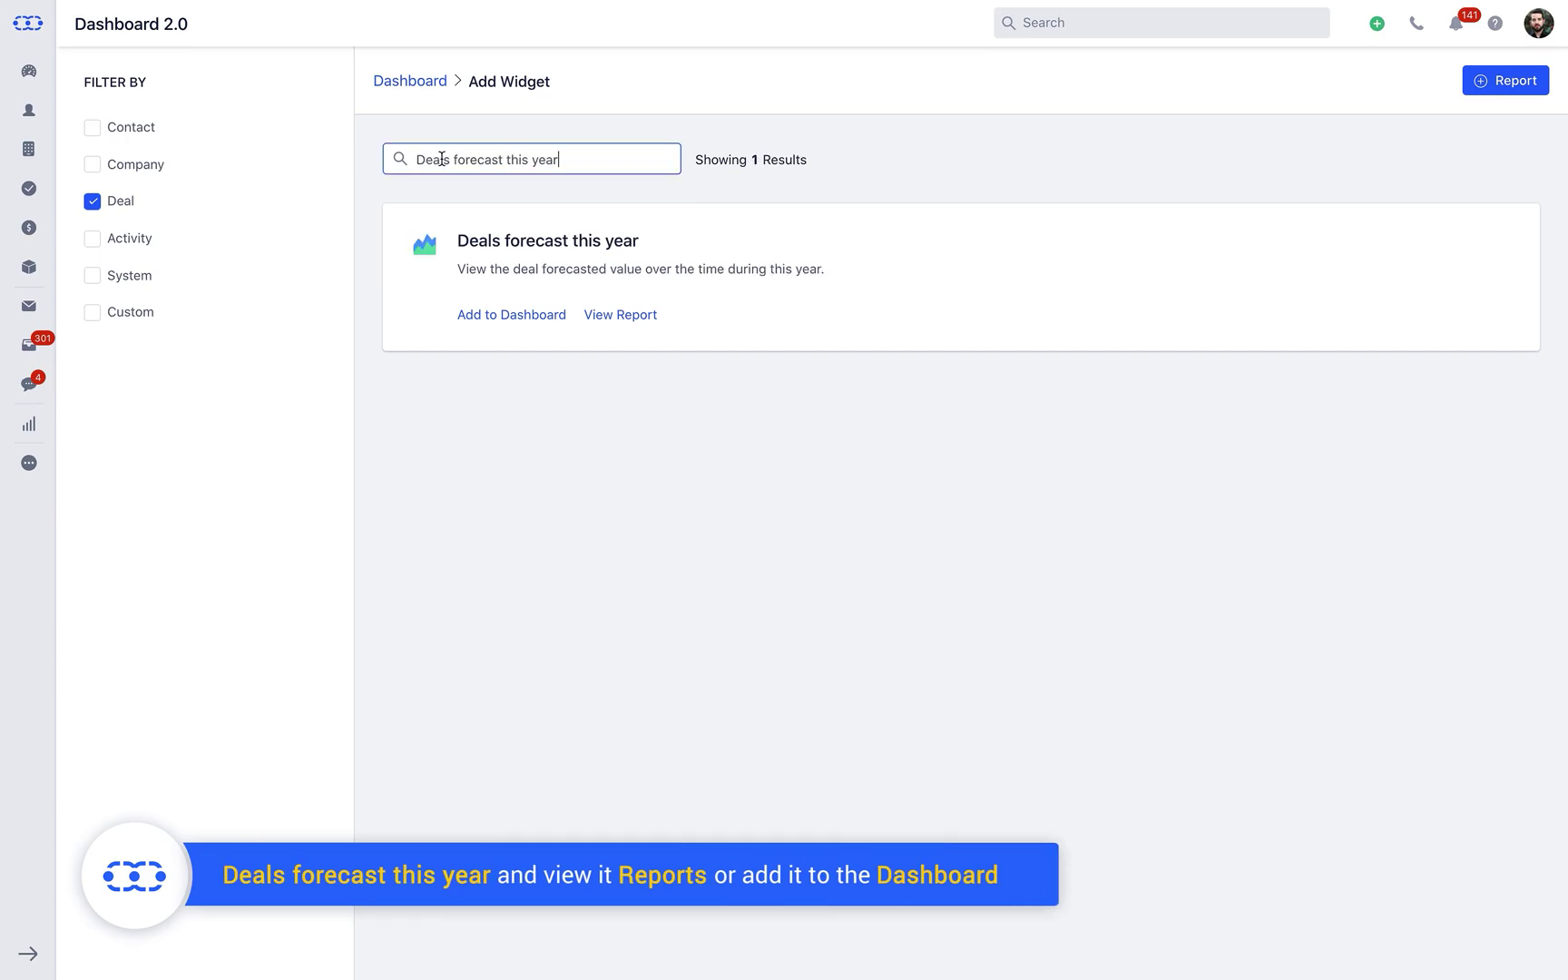
pyautogui.click(624, 316)
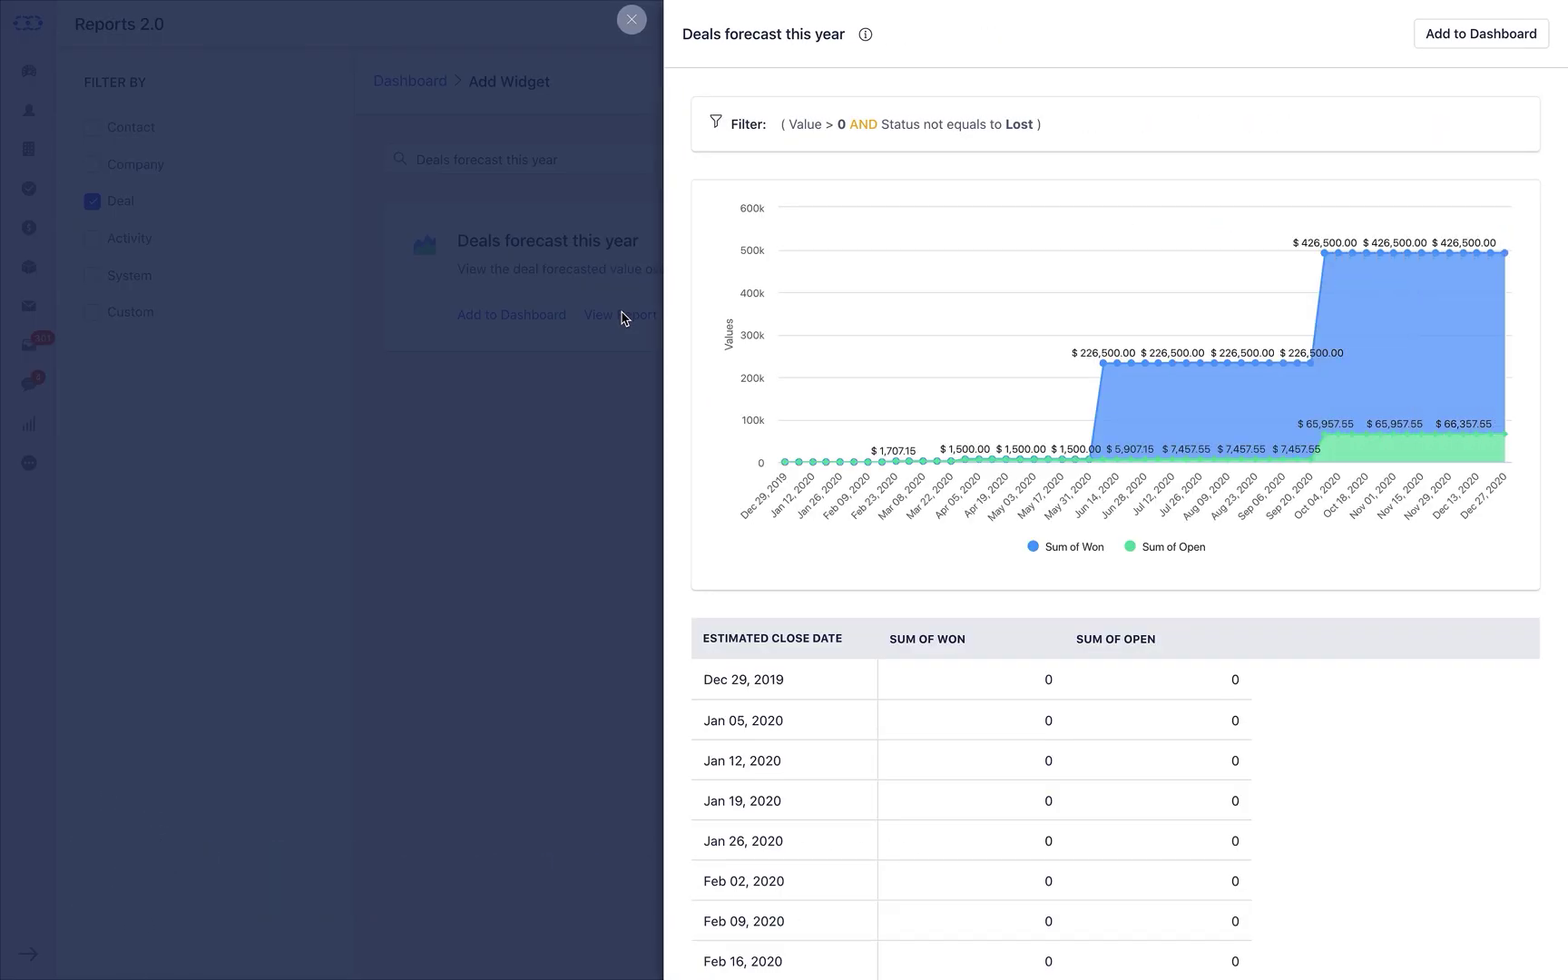
pyautogui.click(630, 20)
pyautogui.click(534, 316)
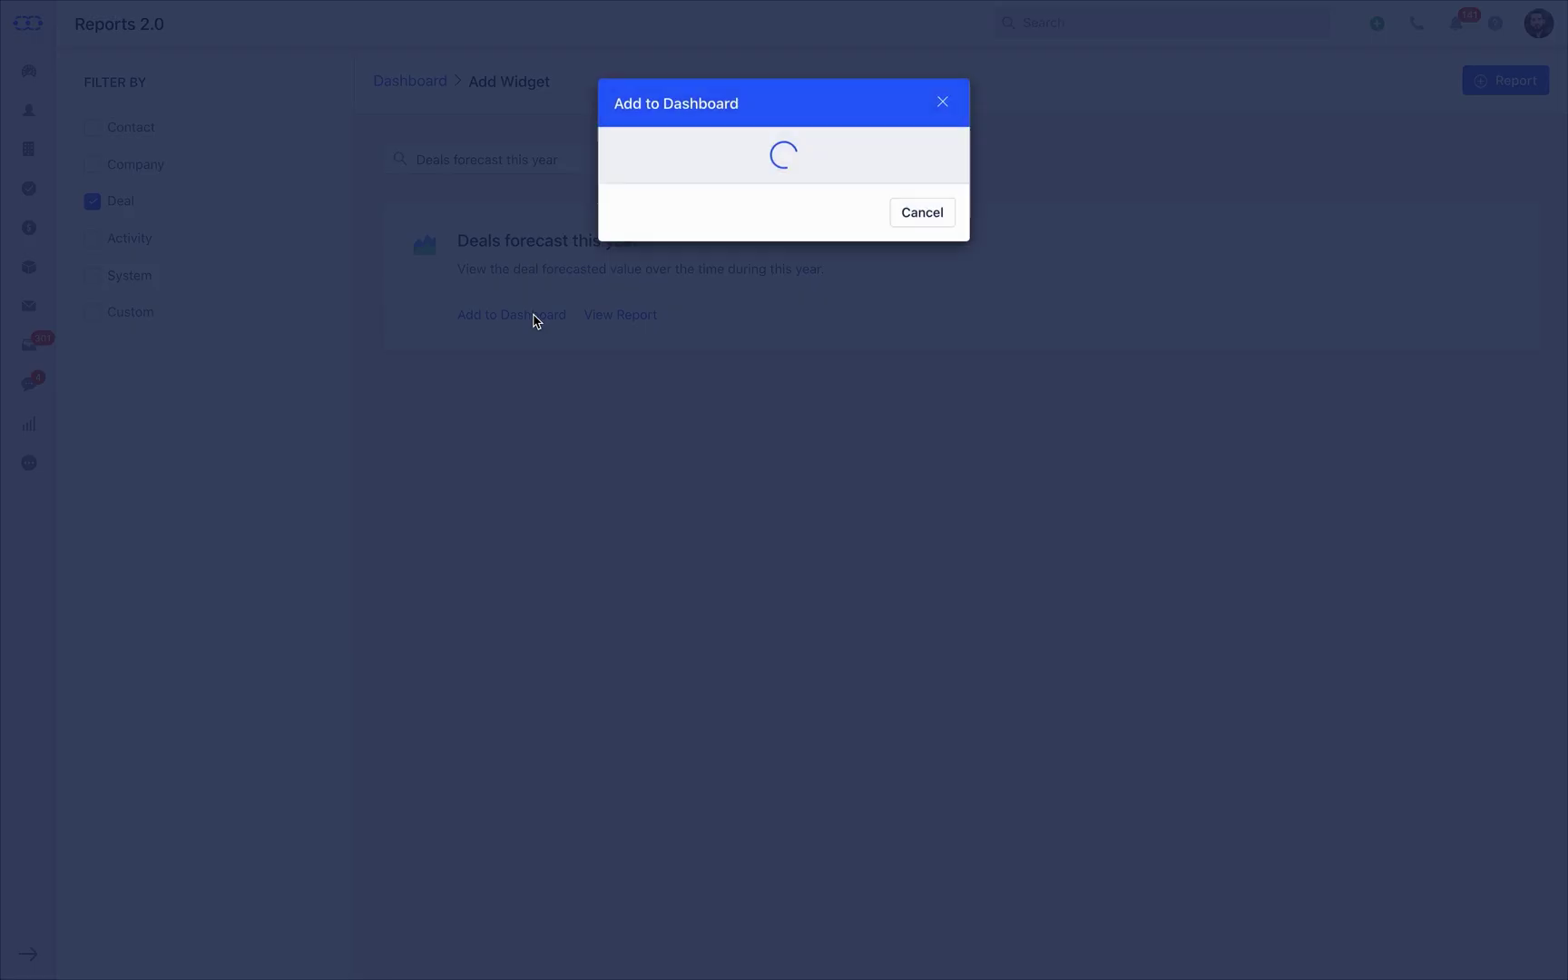
pyautogui.click(854, 368)
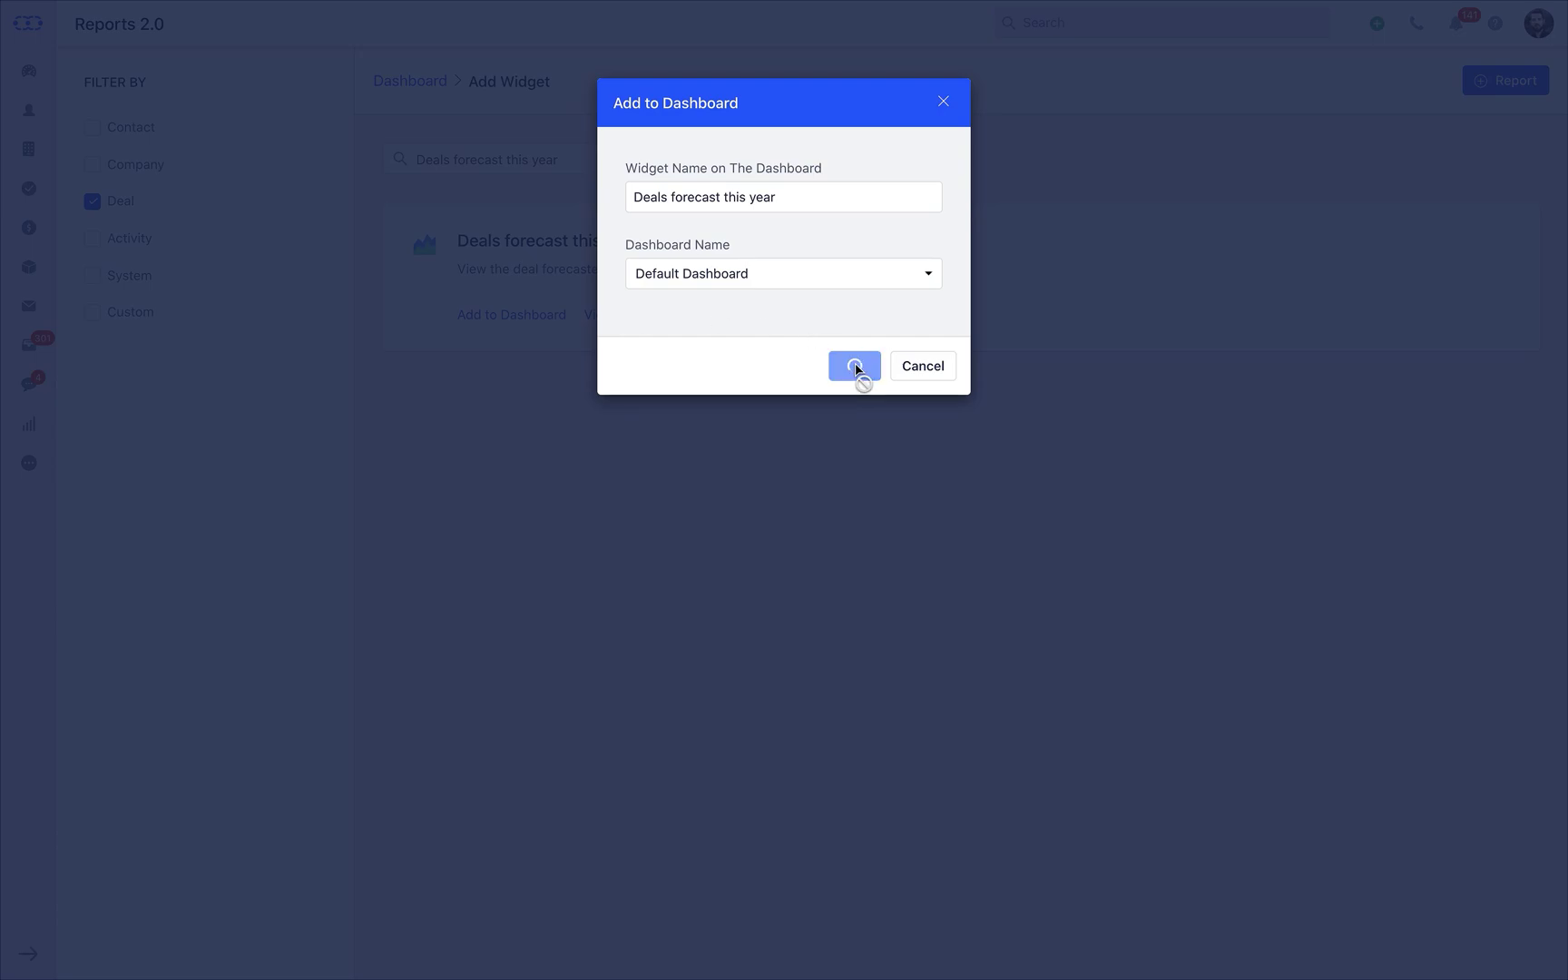
pyautogui.click(735, 79)
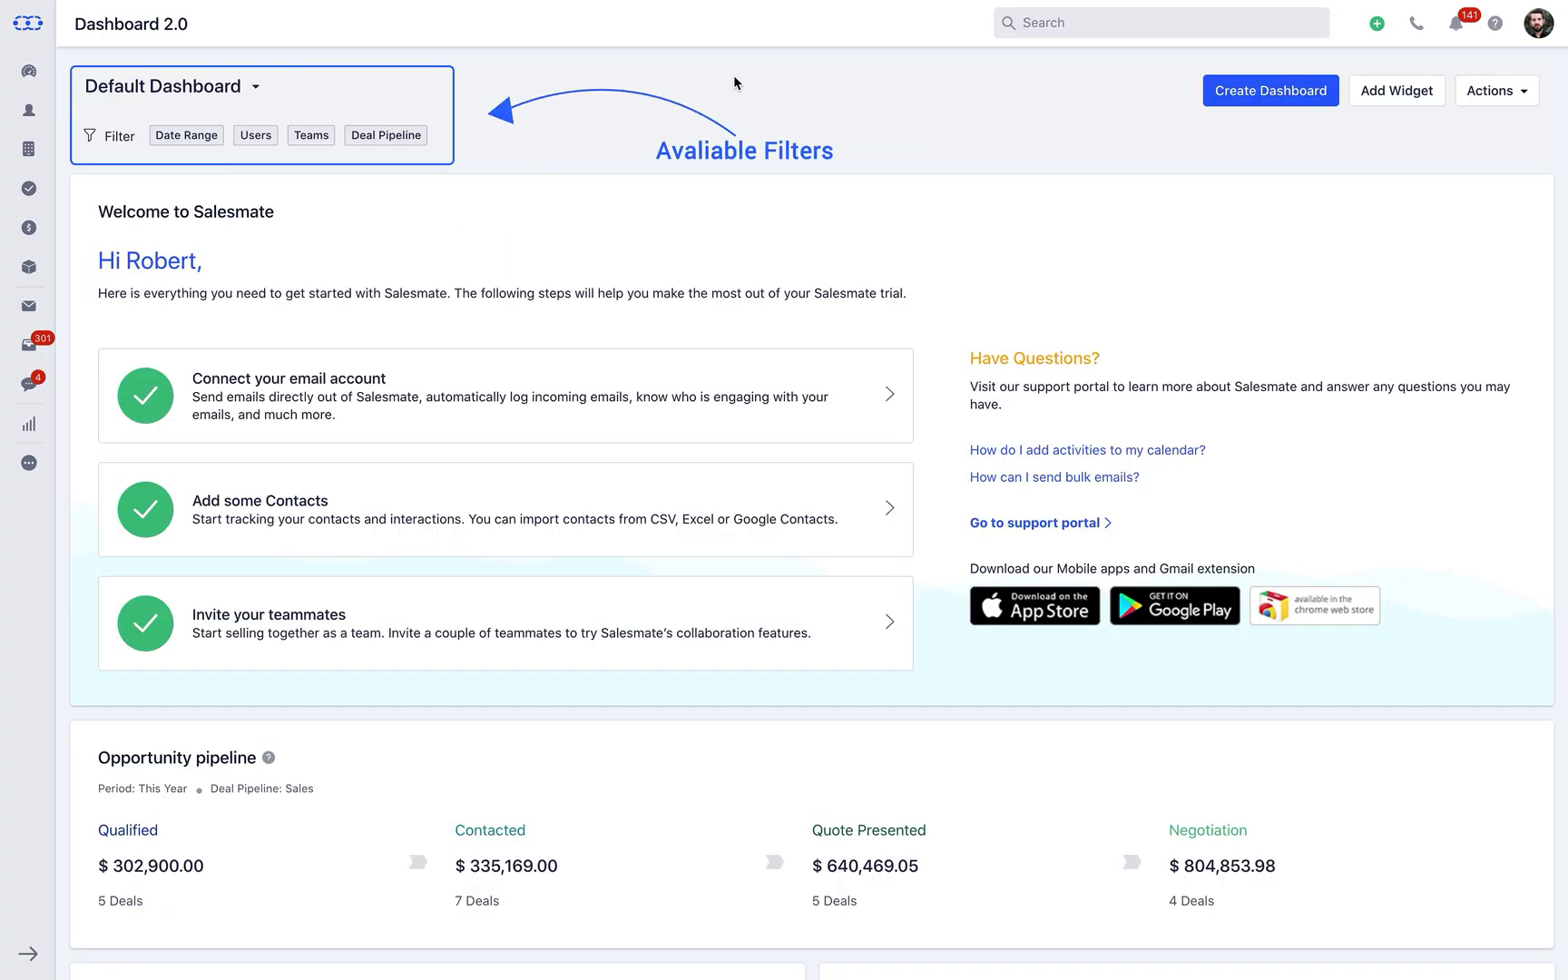
# Scroll down to the Deals forecast this year chart showing Sum of Won and Sum of Open.
pyautogui.scroll(-8, 734, 75)
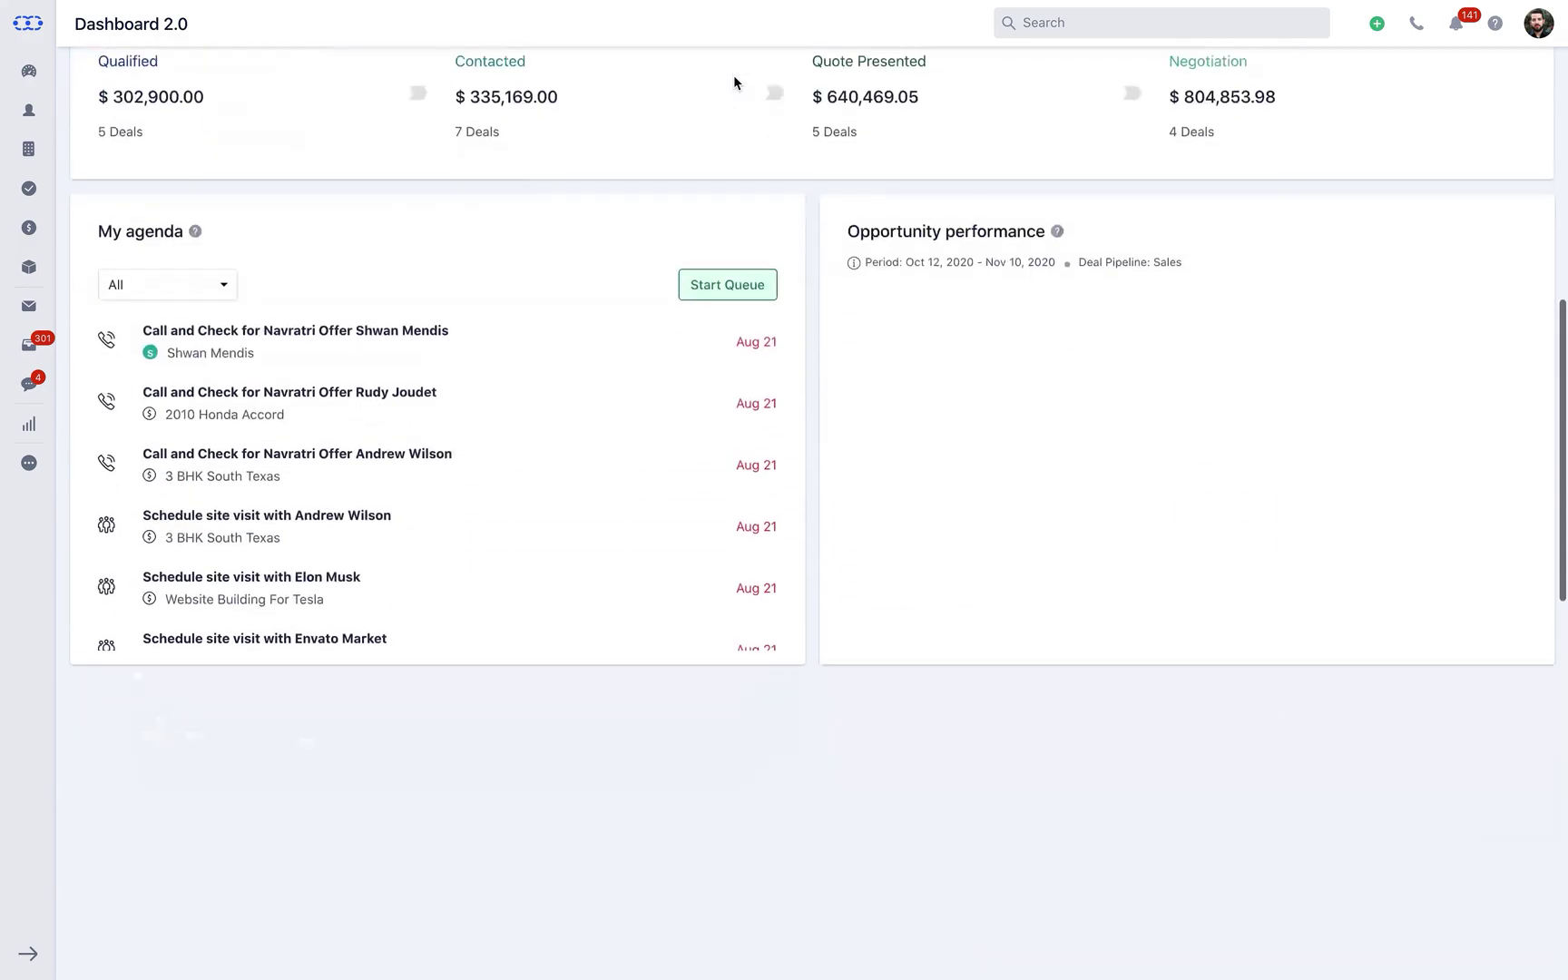
pyautogui.scroll(-15, 808, 364)
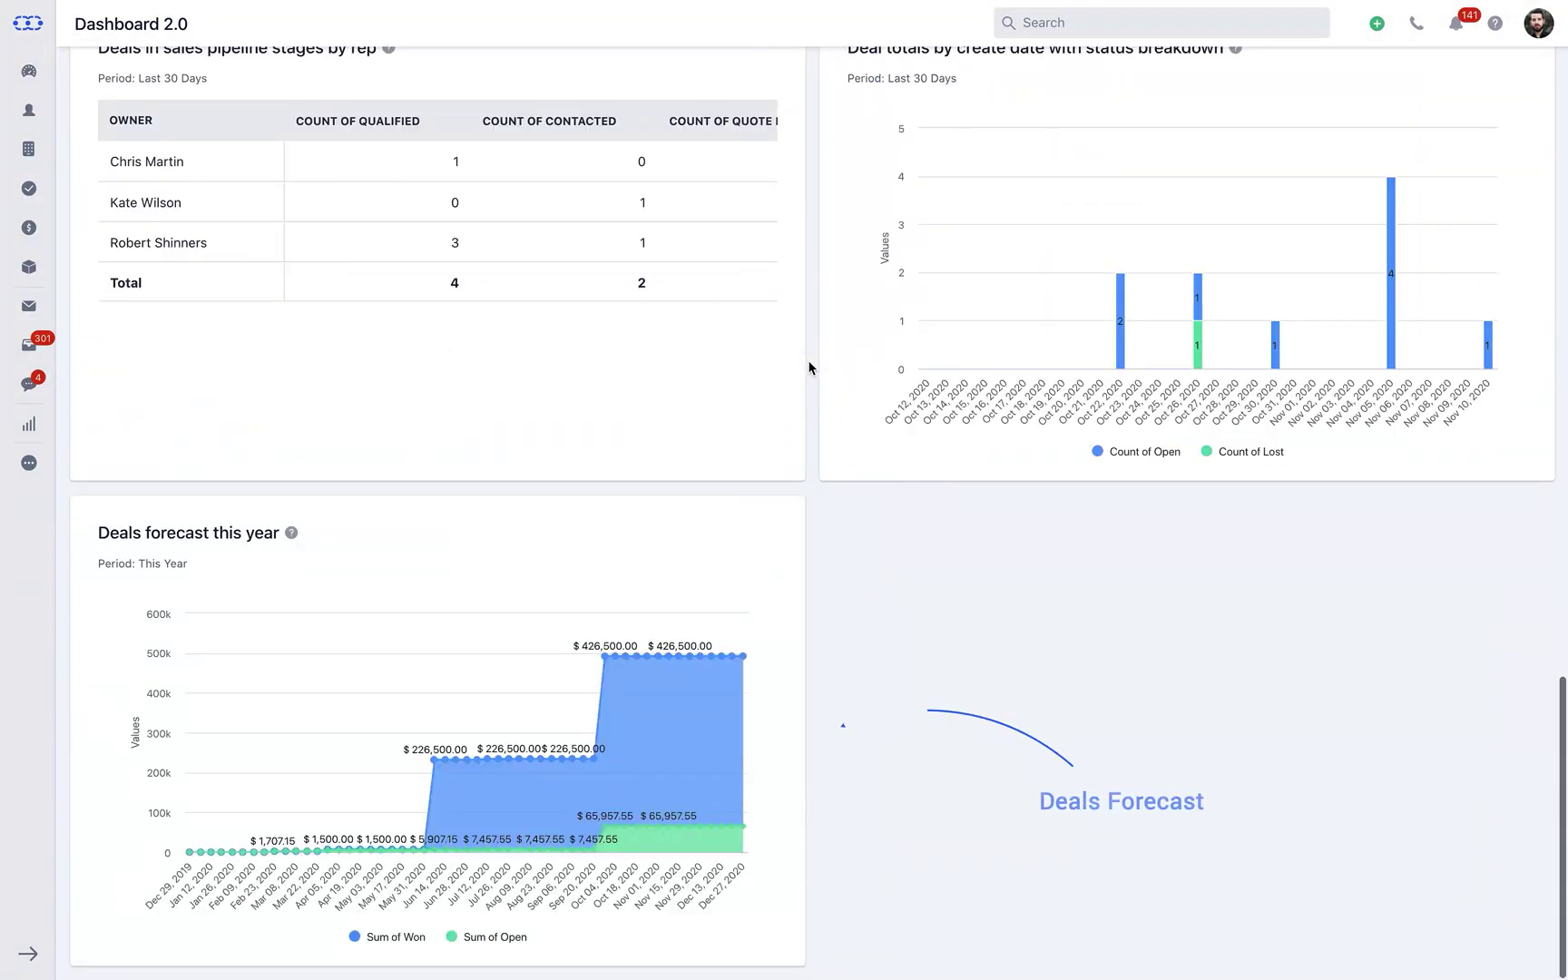
pyautogui.moveTo(735, 676)
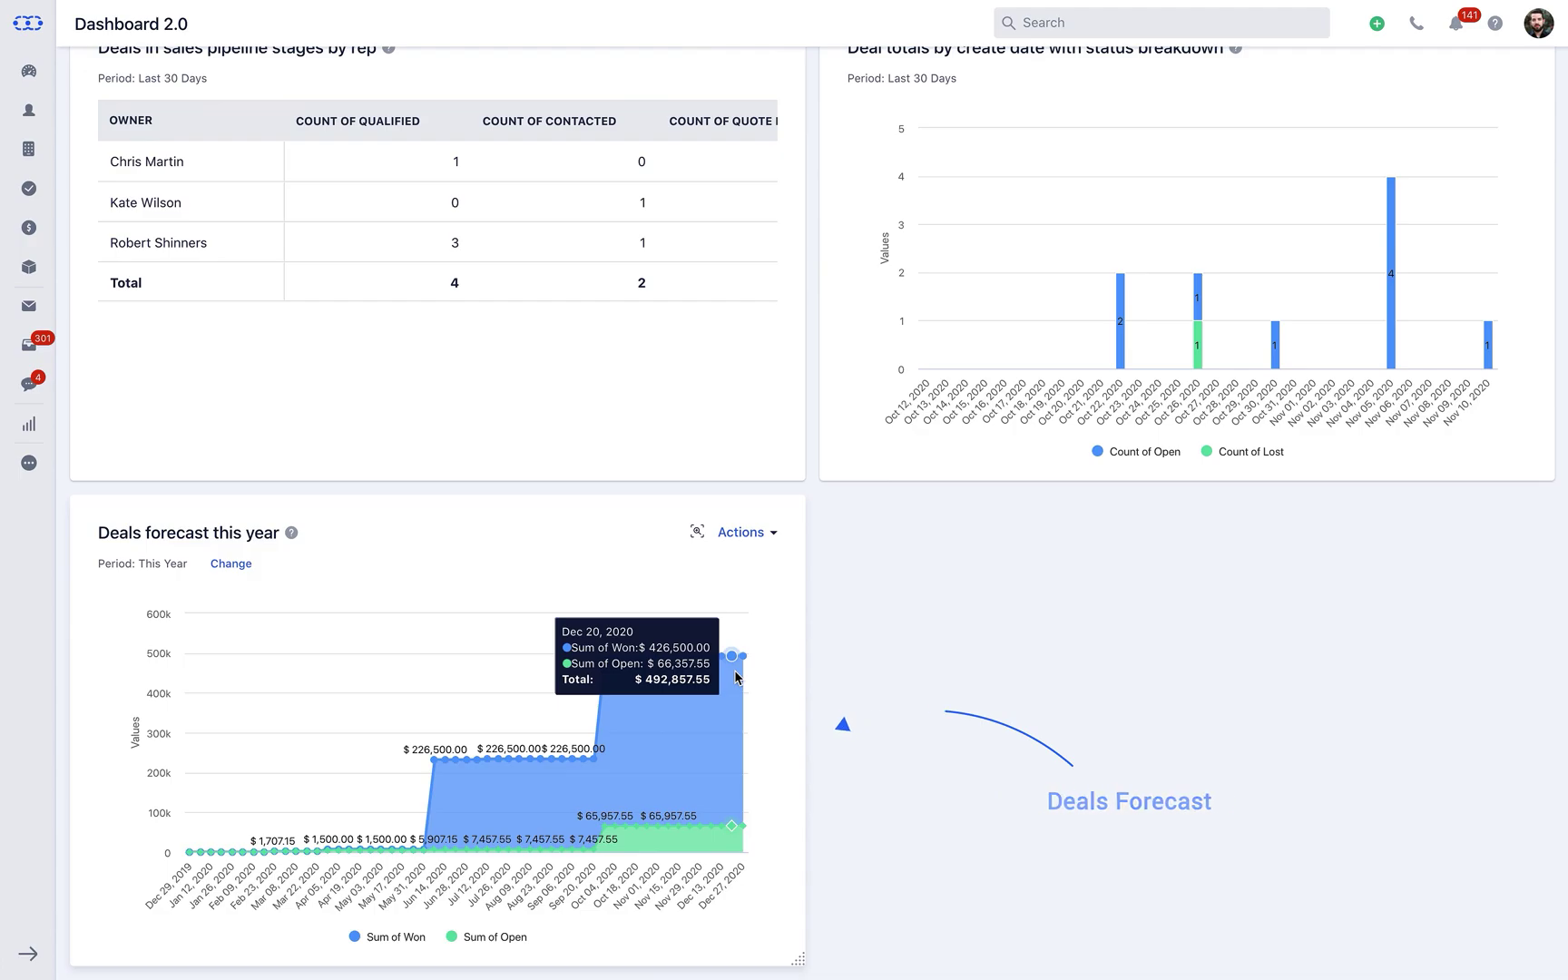